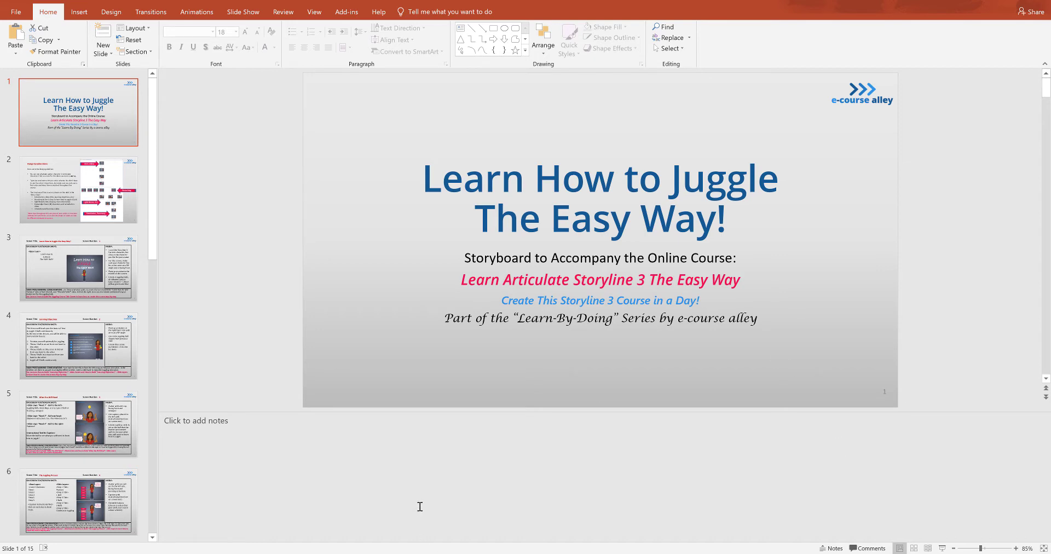
Review the storyboard slides from the title through "Step 1 – Position Yourself" and highlight that slide's Step 1 narration script
scroll(82, 266, down, 3)
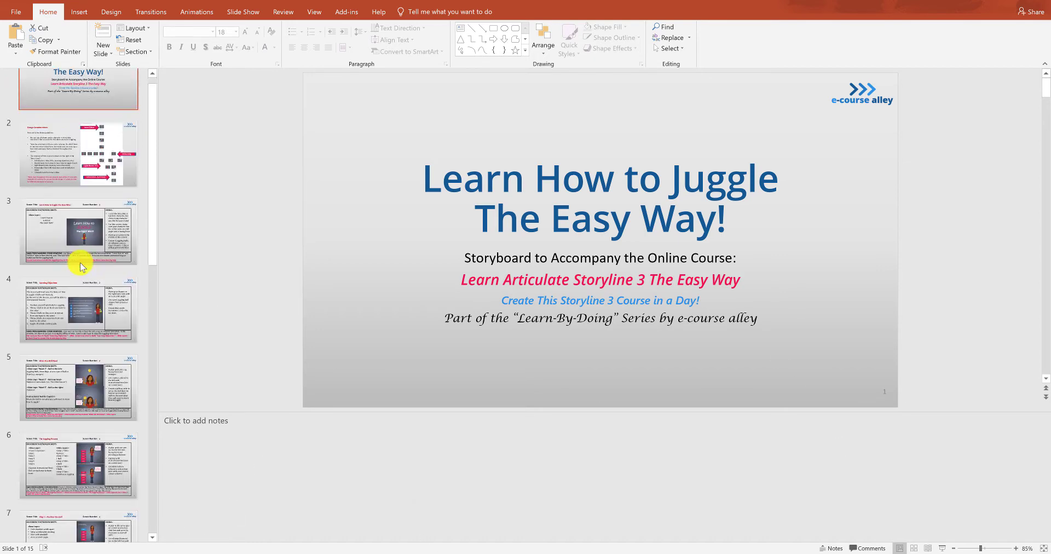
click(80, 165)
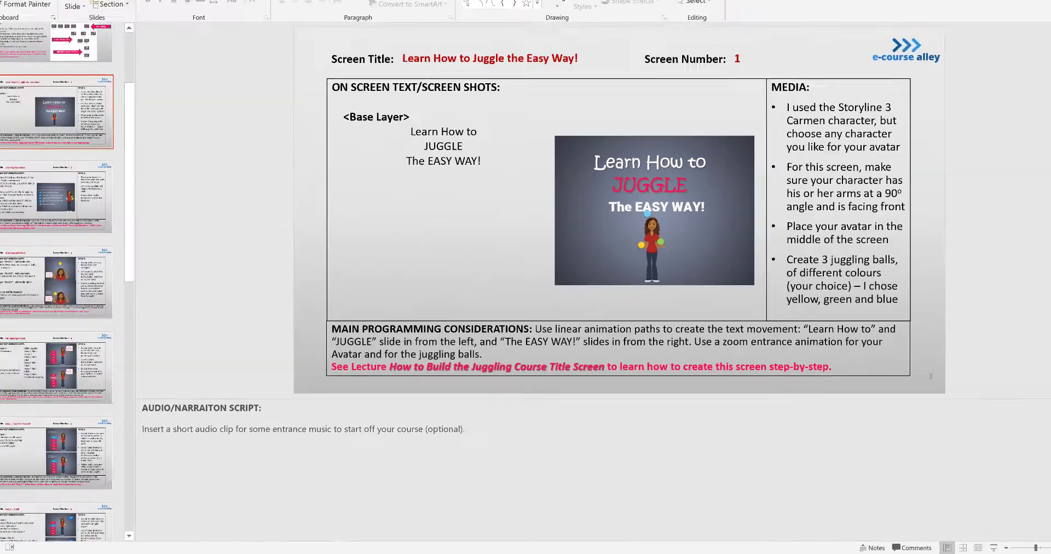
click(26, 217)
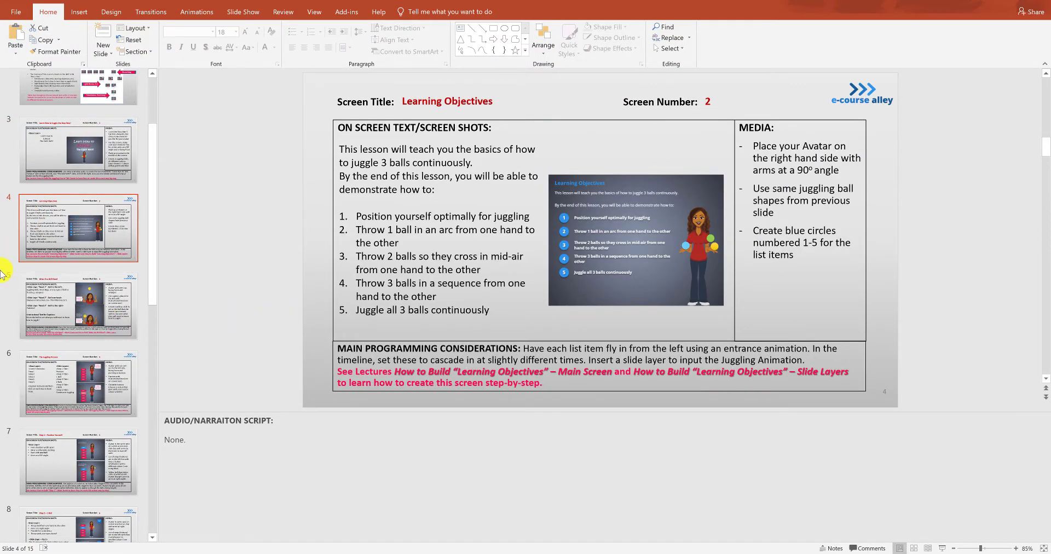
click(64, 321)
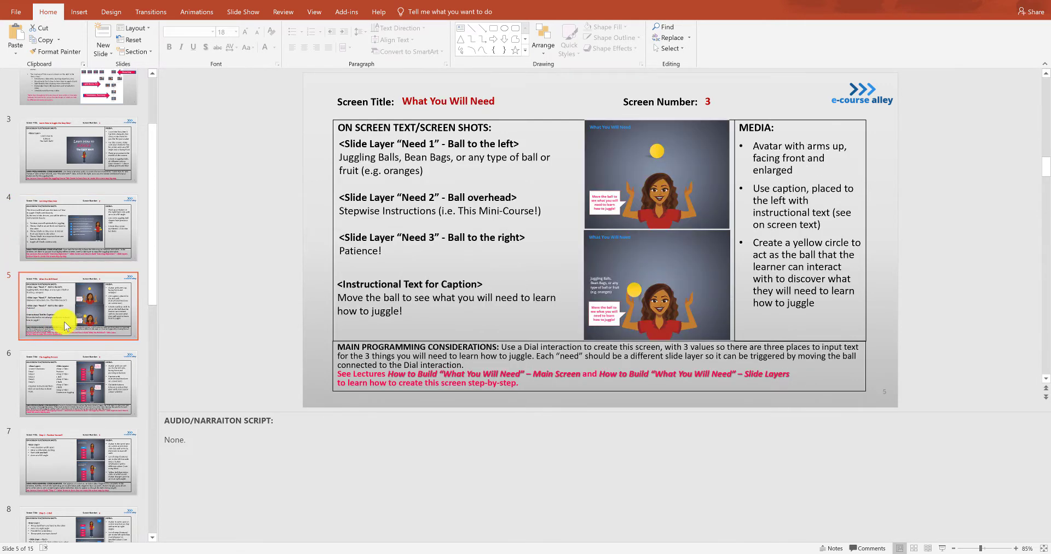
click(81, 394)
scroll(80, 390, down, 3)
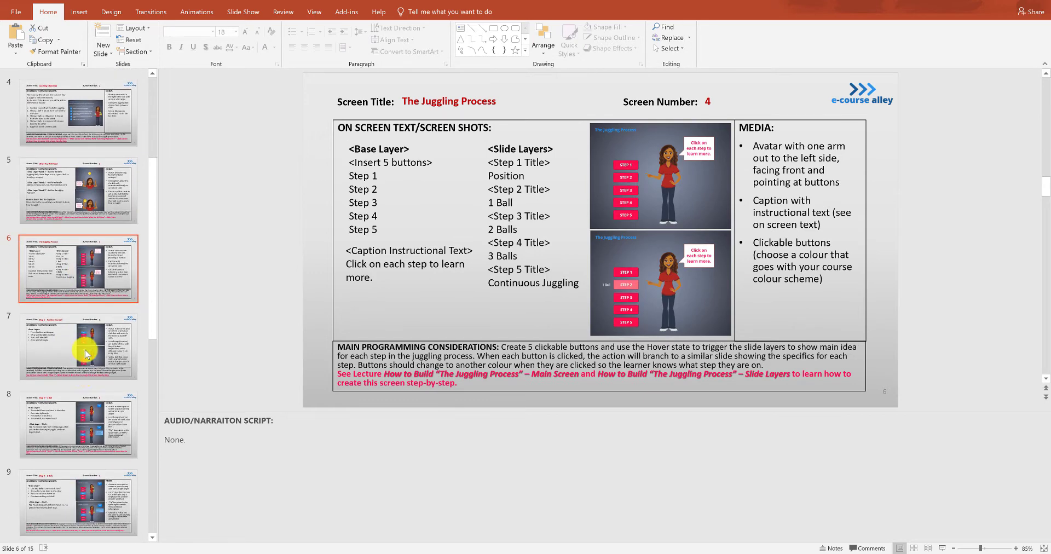
click(86, 344)
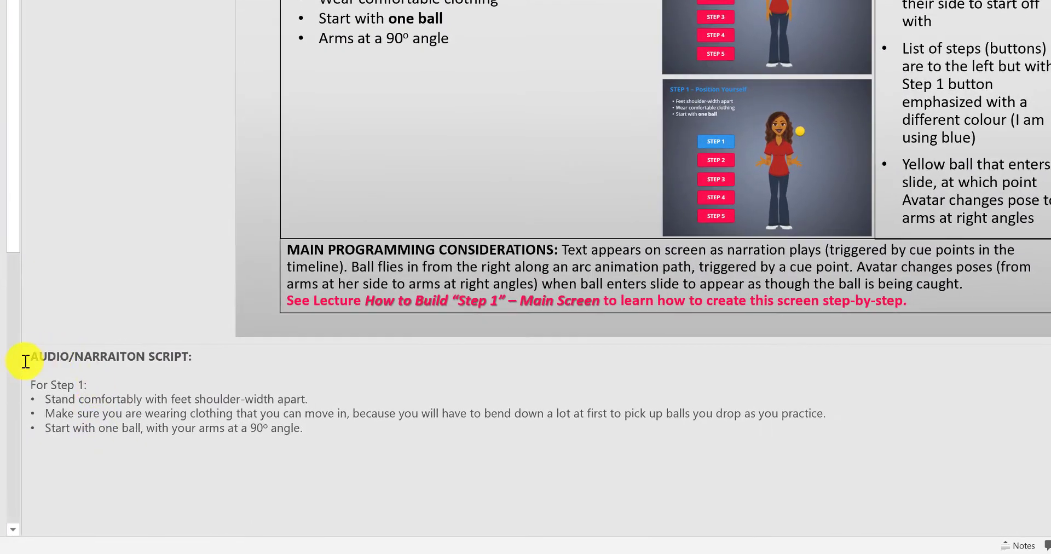
drag(25, 381, 326, 439)
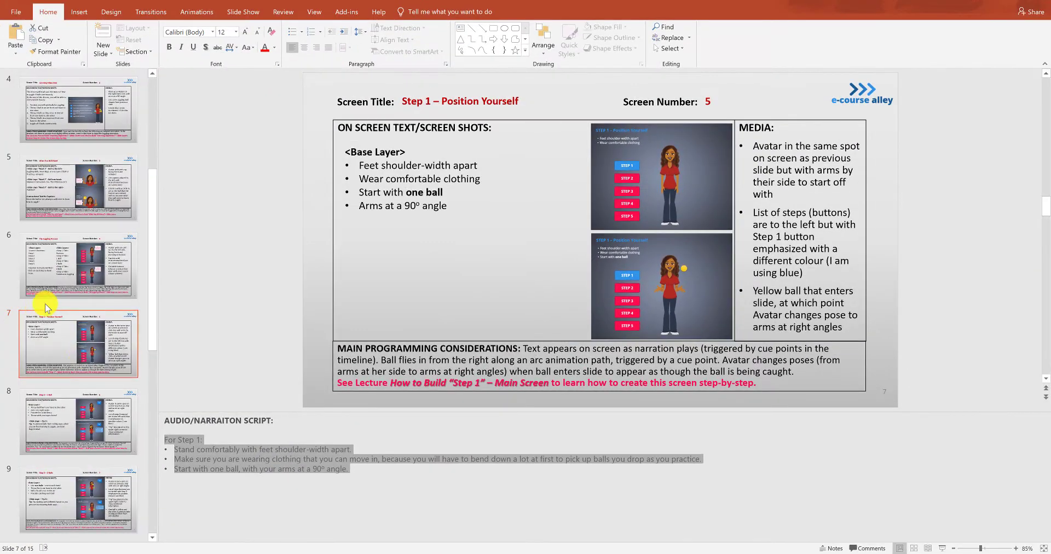
Review the storyboard slides and narration scripts for Step 2 through Step 5 of the juggling course
click(77, 428)
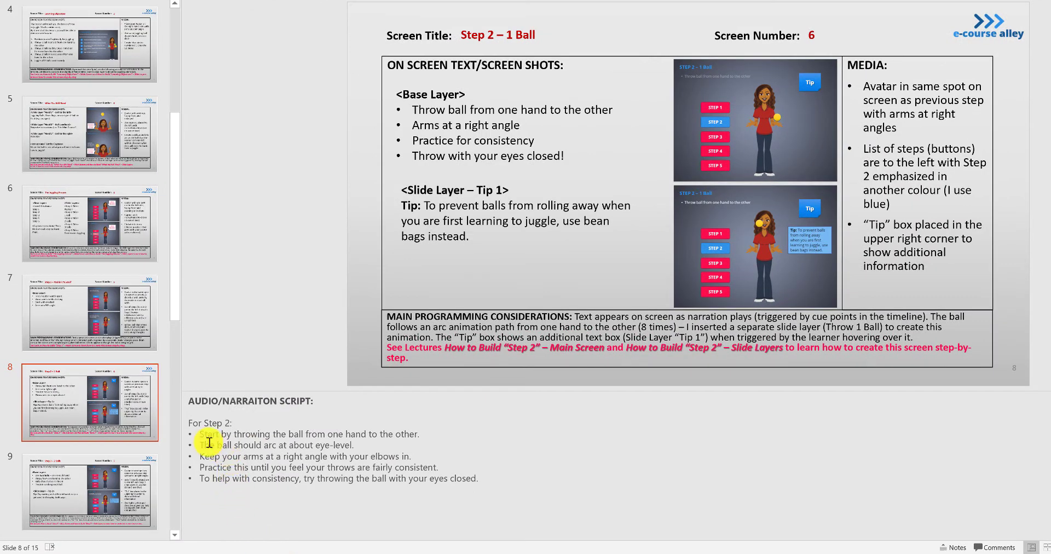
click(126, 484)
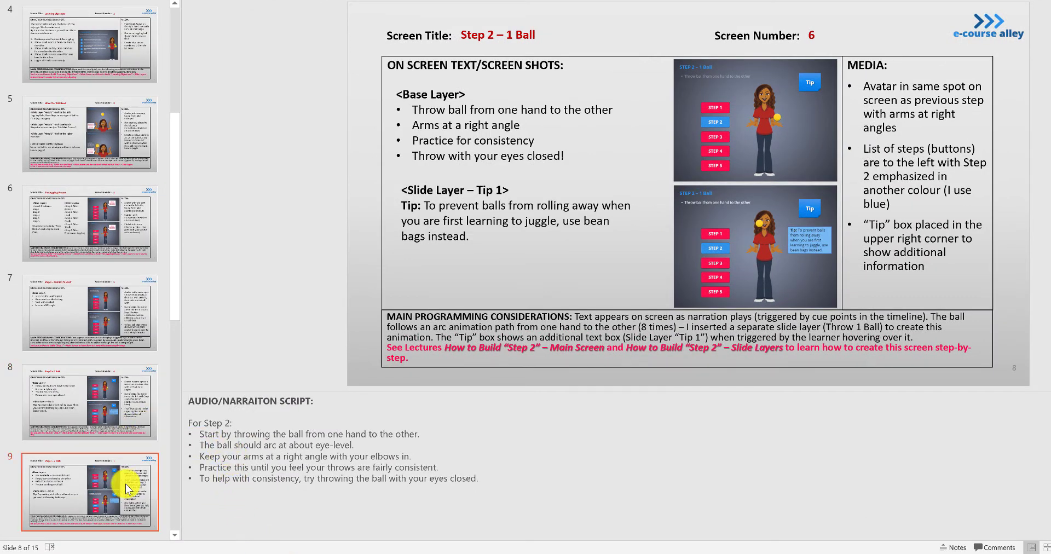
scroll(126, 484, down, 5)
click(122, 363)
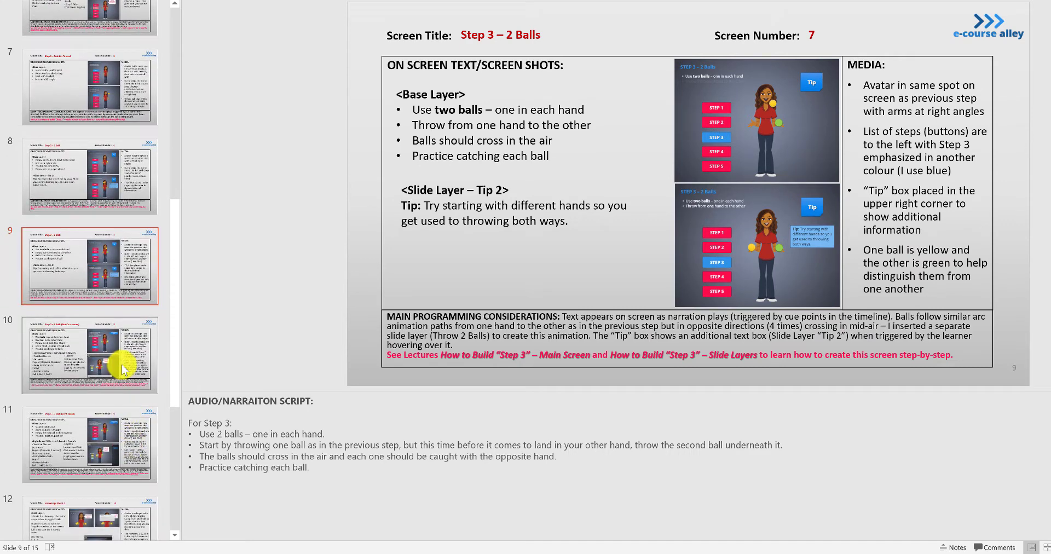
click(103, 441)
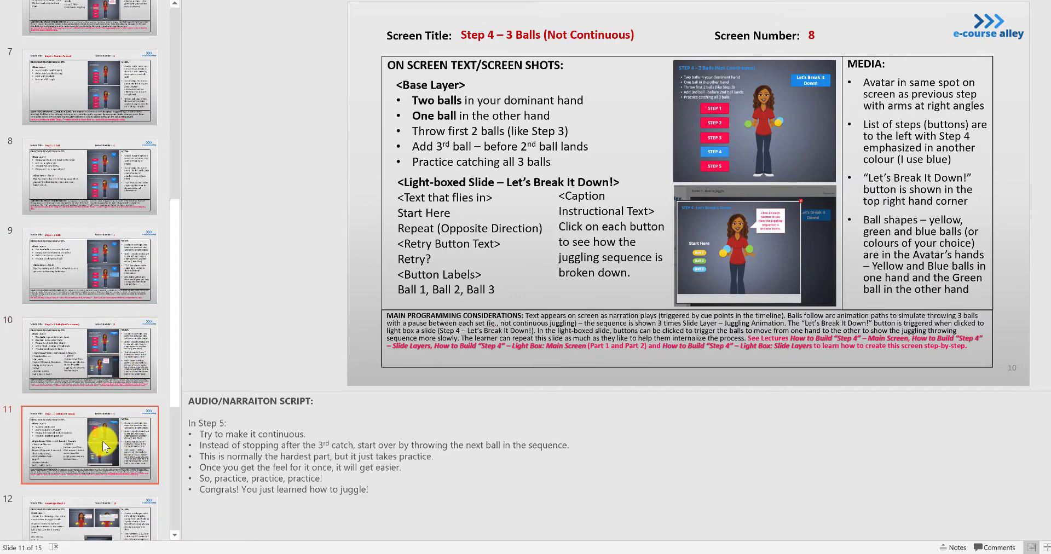
scroll(103, 442, down, 5)
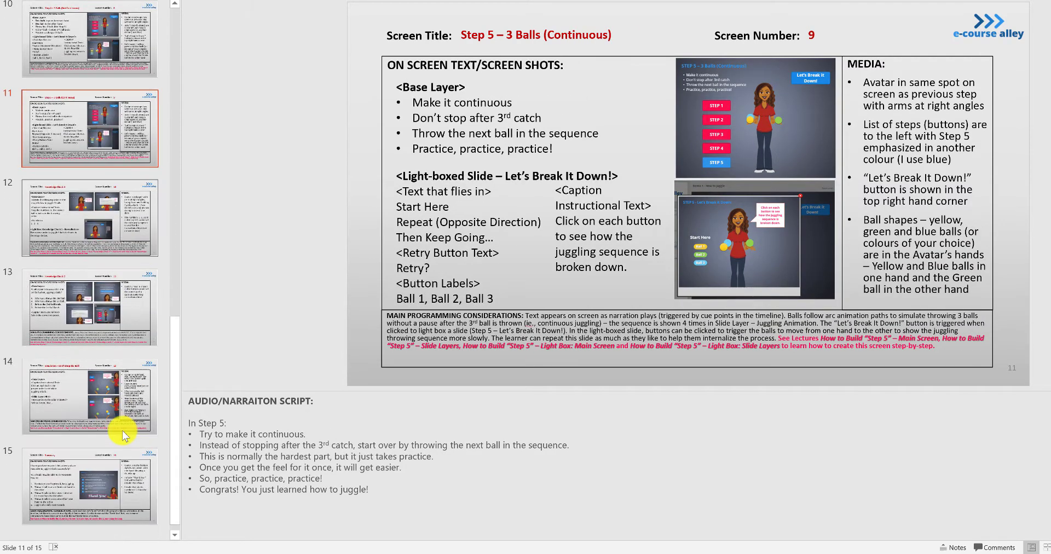
Review the knowledge check, simulation and summary storyboard slides, and return to the Step 1 slide
click(119, 332)
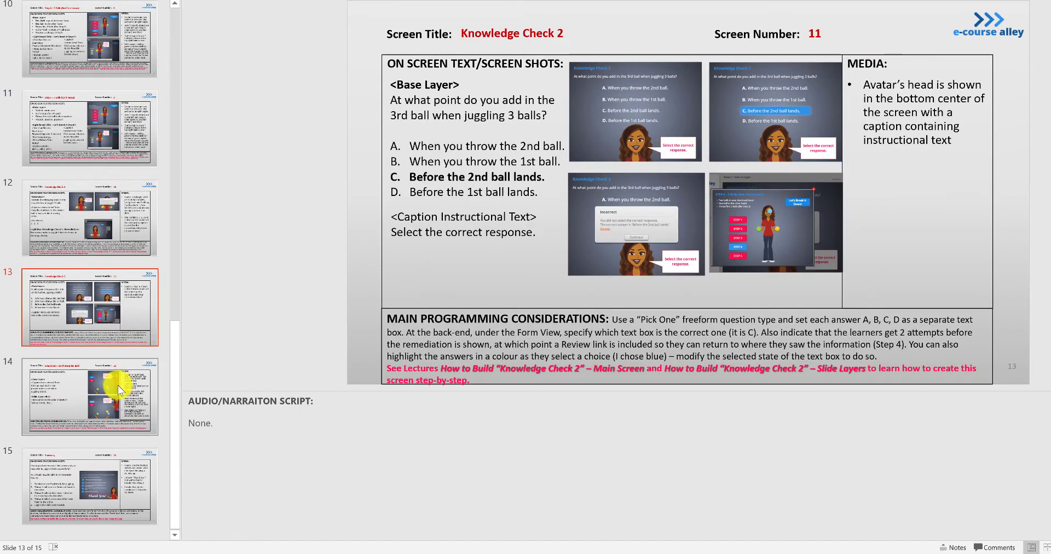
click(96, 212)
click(101, 306)
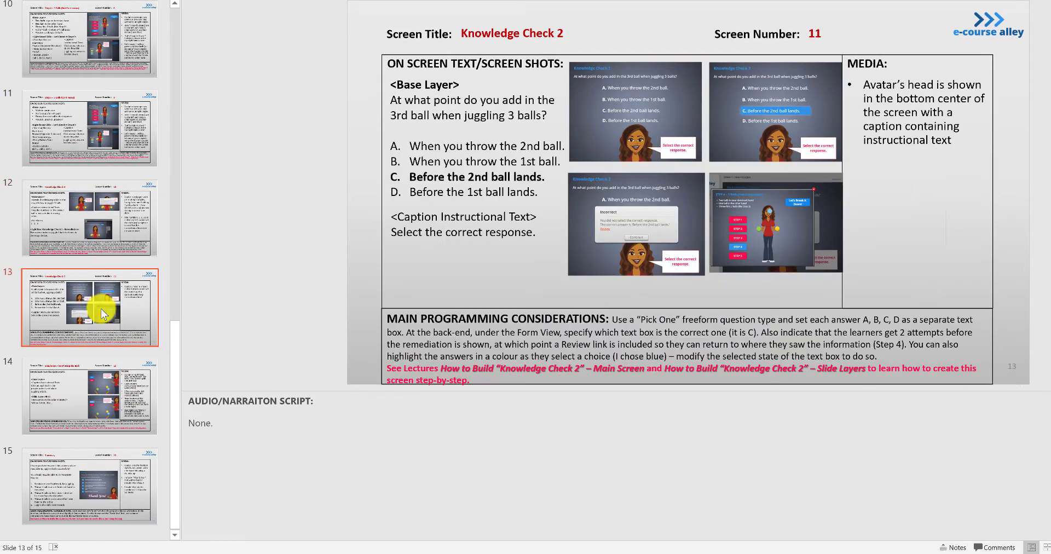
click(100, 396)
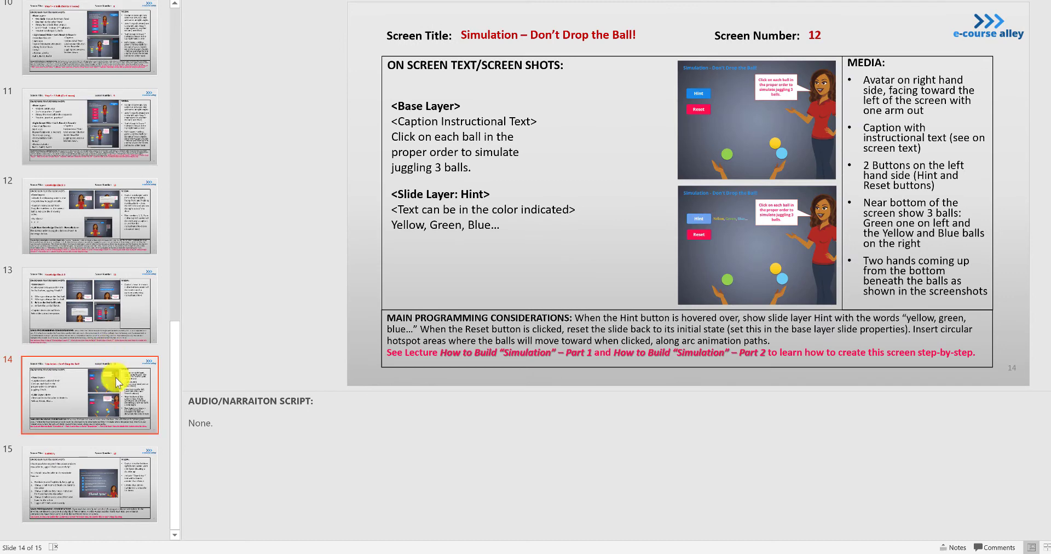
click(116, 461)
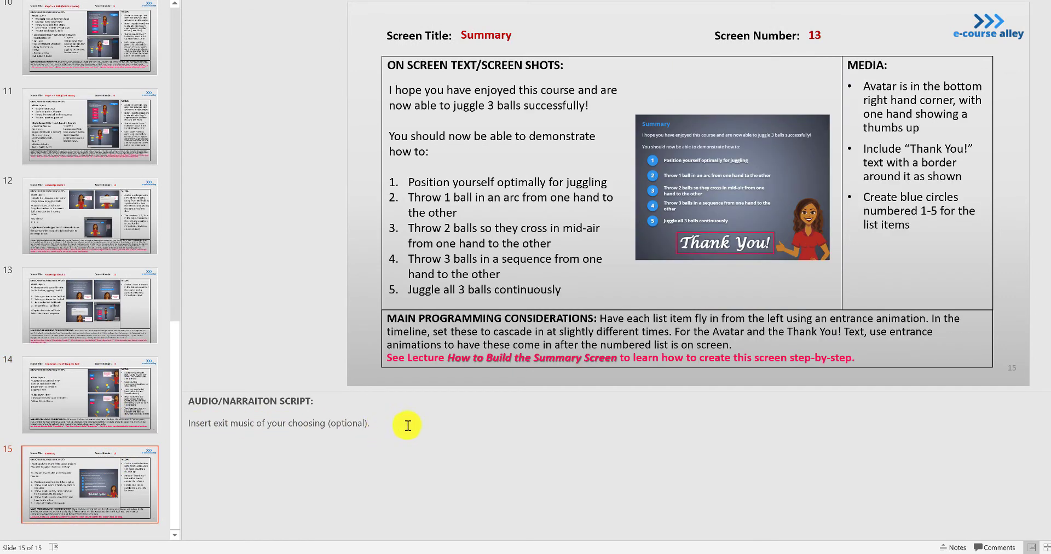
scroll(120, 268, up, 6)
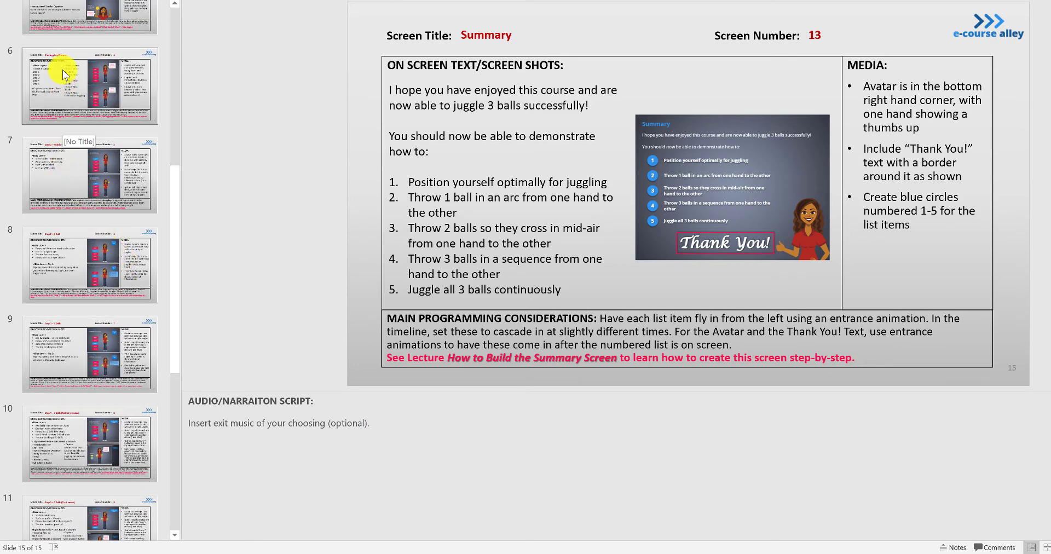
click(64, 176)
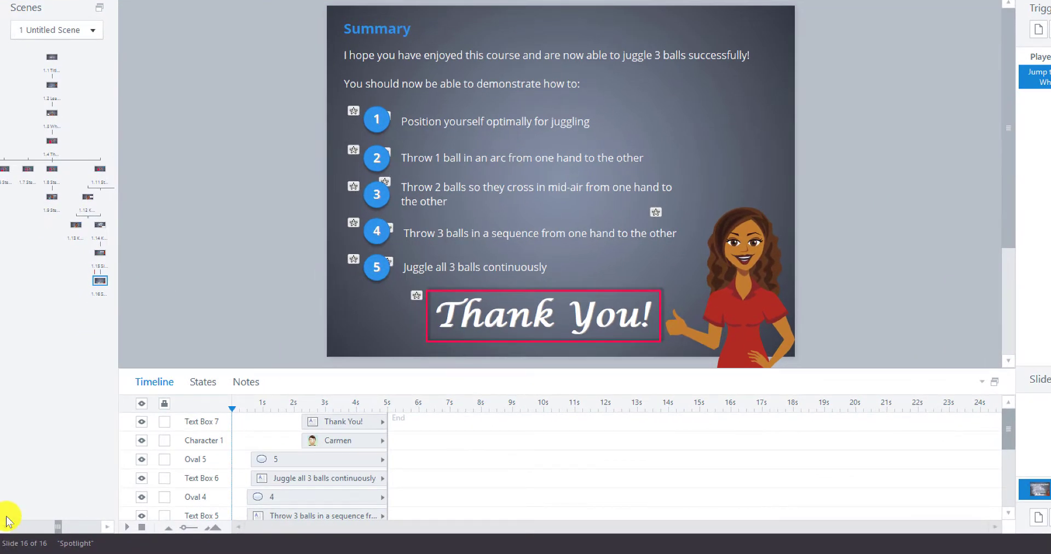
In Articulate Storyline, record about 20 seconds of microphone narration for slide 1.5 "Step 1 - Position Yourself", play it back and save it
click(6, 526)
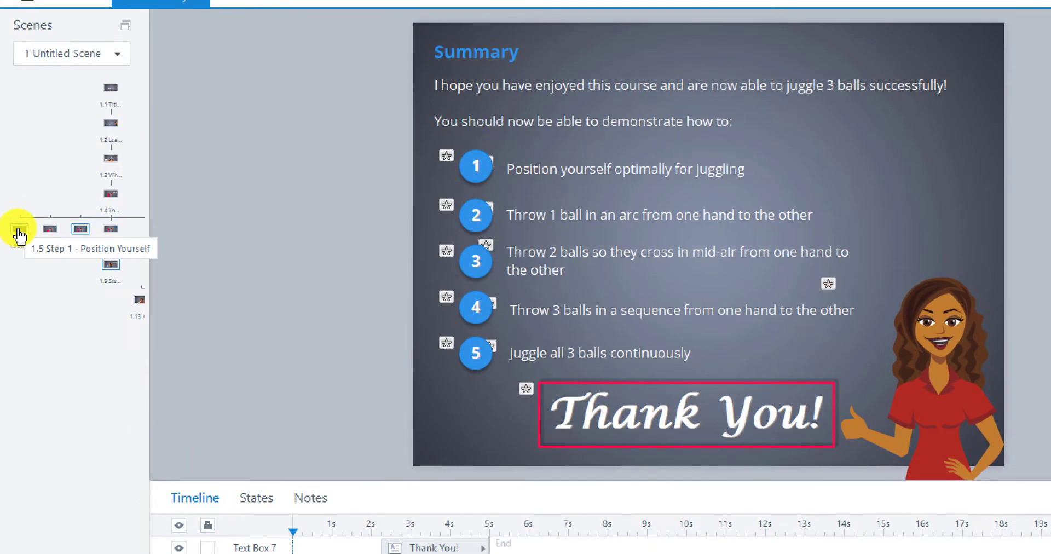
click(19, 232)
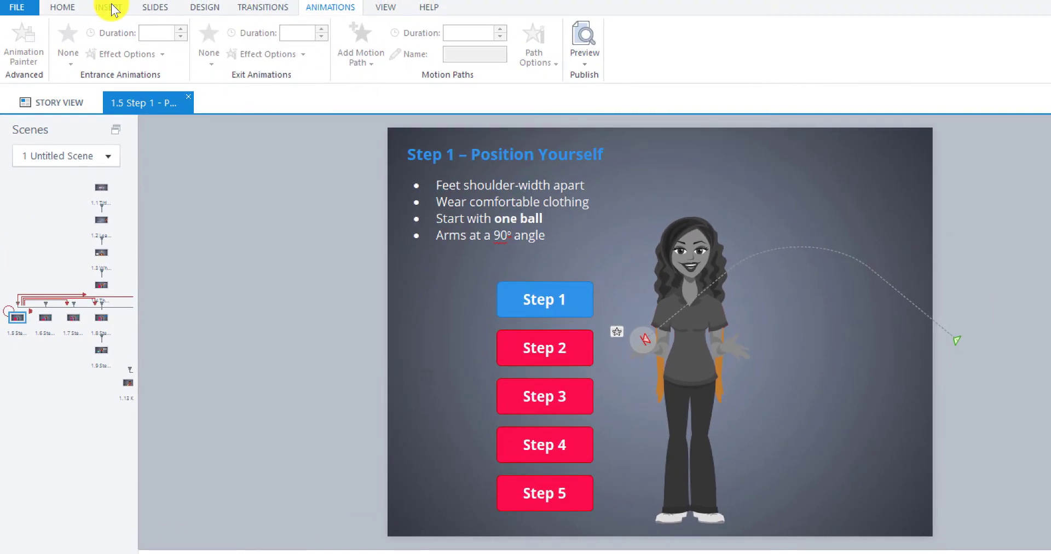
click(108, 7)
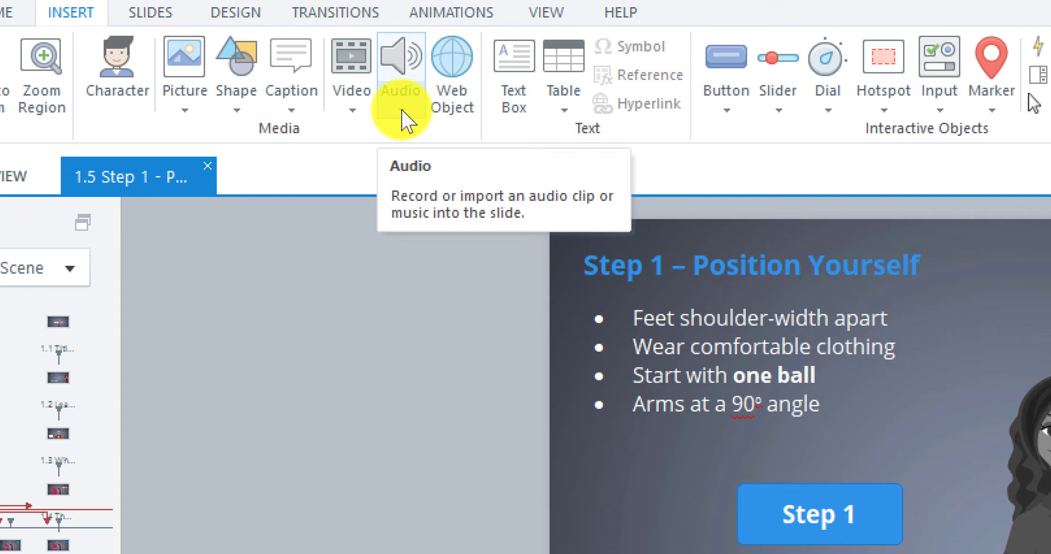
click(401, 115)
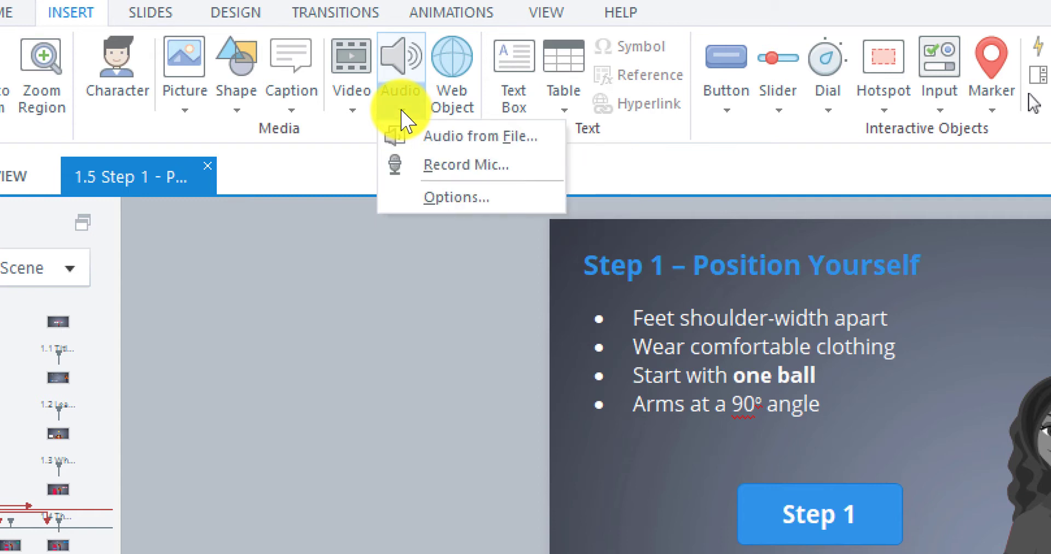
click(450, 166)
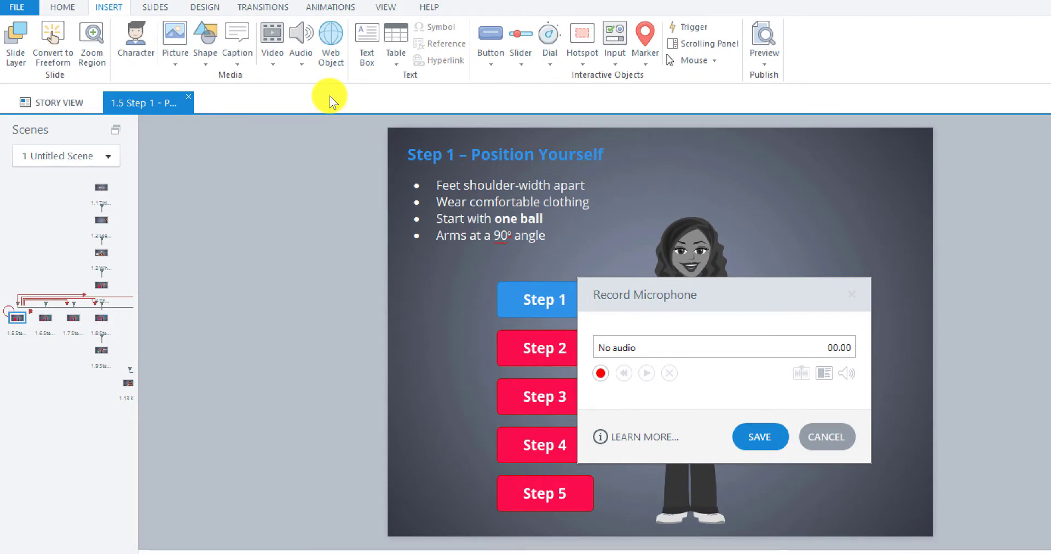
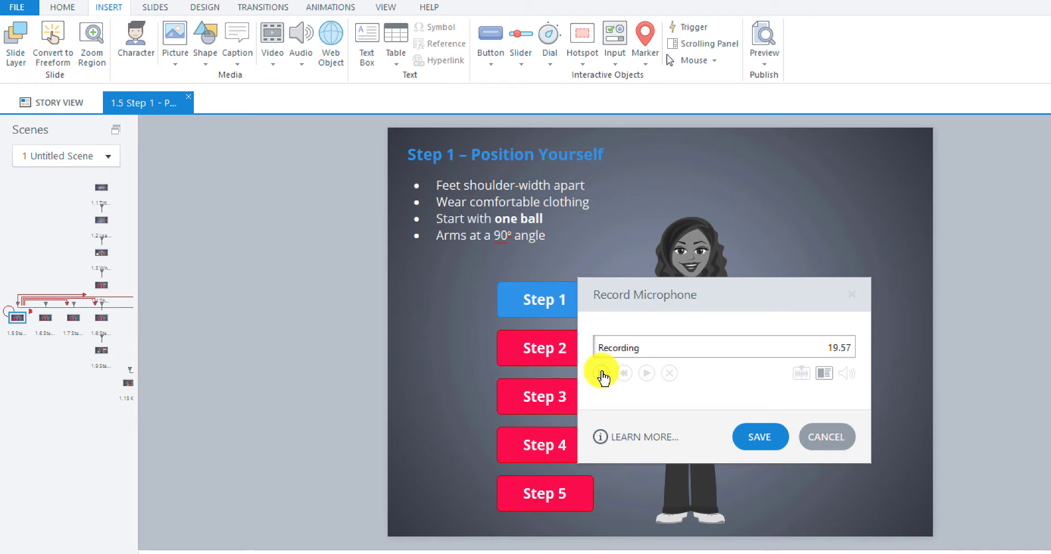
click(602, 374)
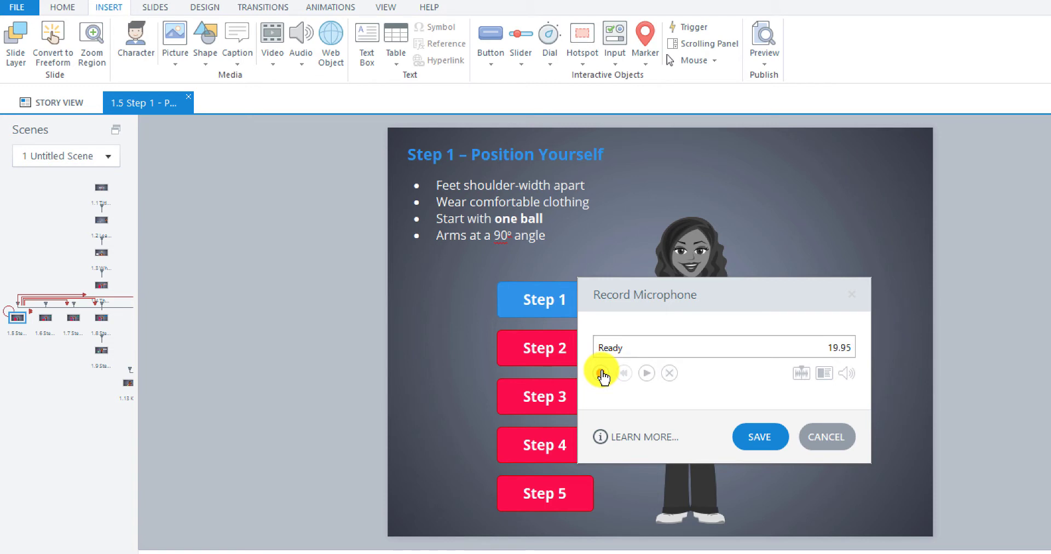
click(650, 374)
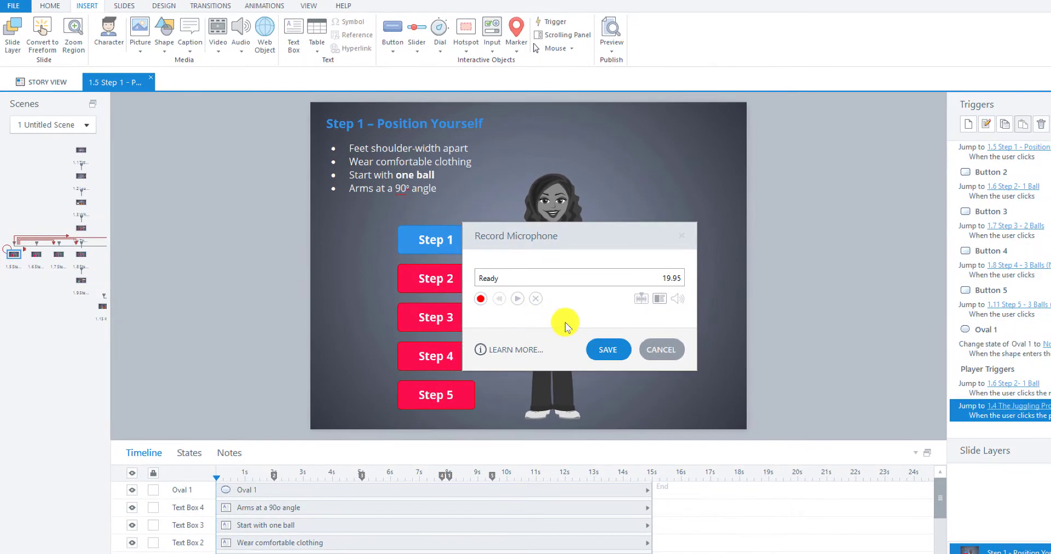
click(610, 347)
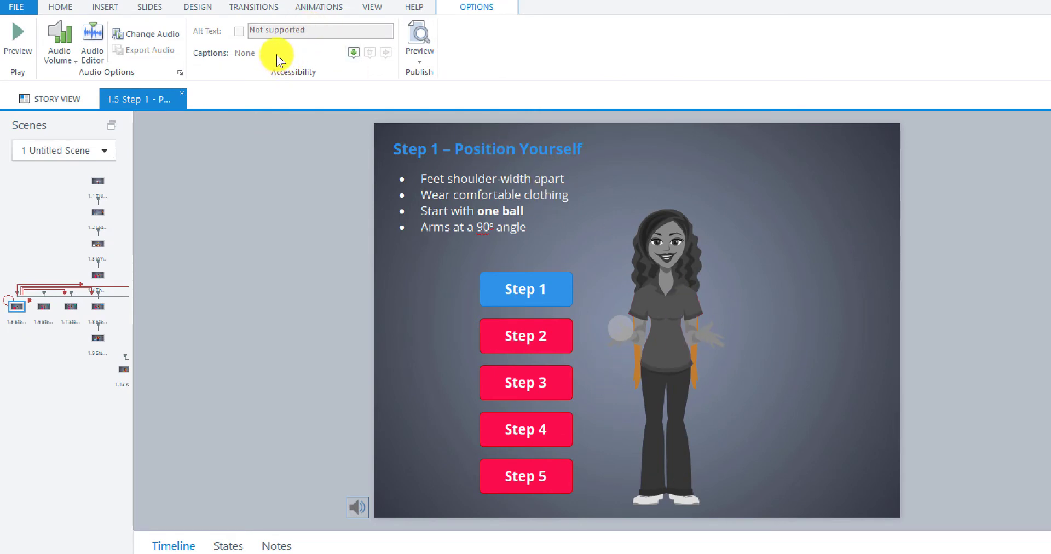
Record another microphone clip of about 15 seconds on the Step 1 slide
click(104, 7)
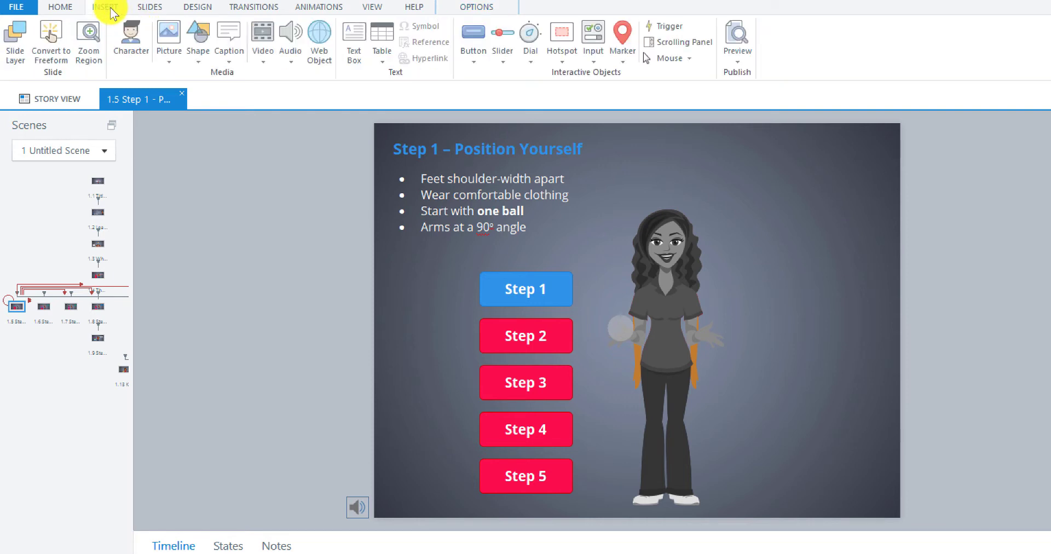
click(290, 63)
click(314, 93)
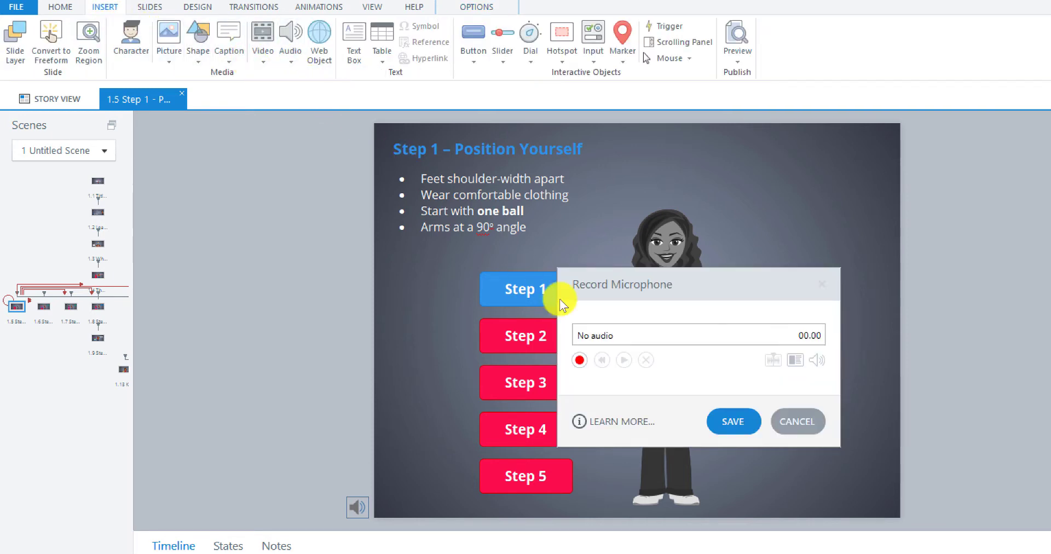
click(579, 361)
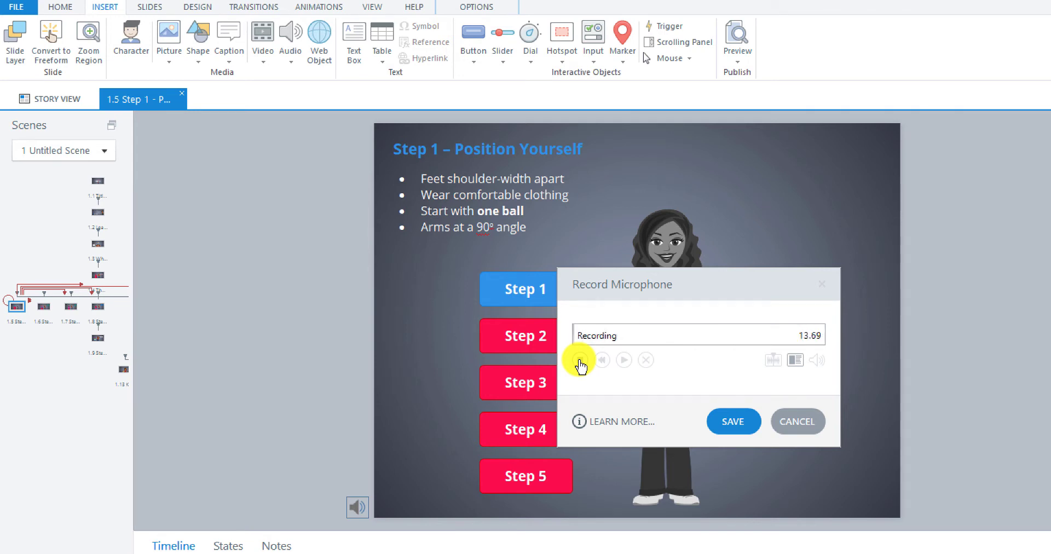
click(580, 360)
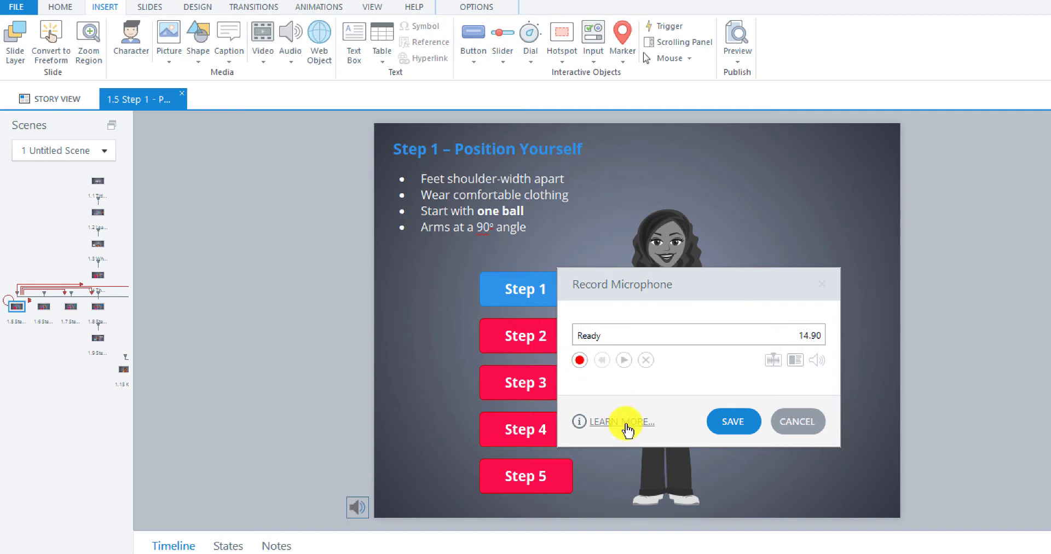
Open the new recording in the Audio Editor and play it up to about 9.5 seconds
click(773, 361)
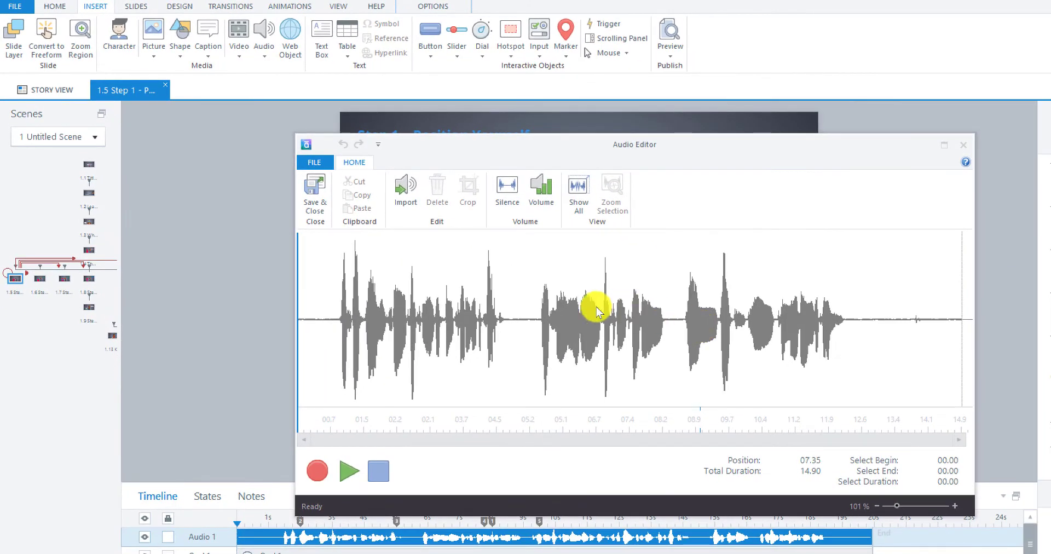
click(344, 477)
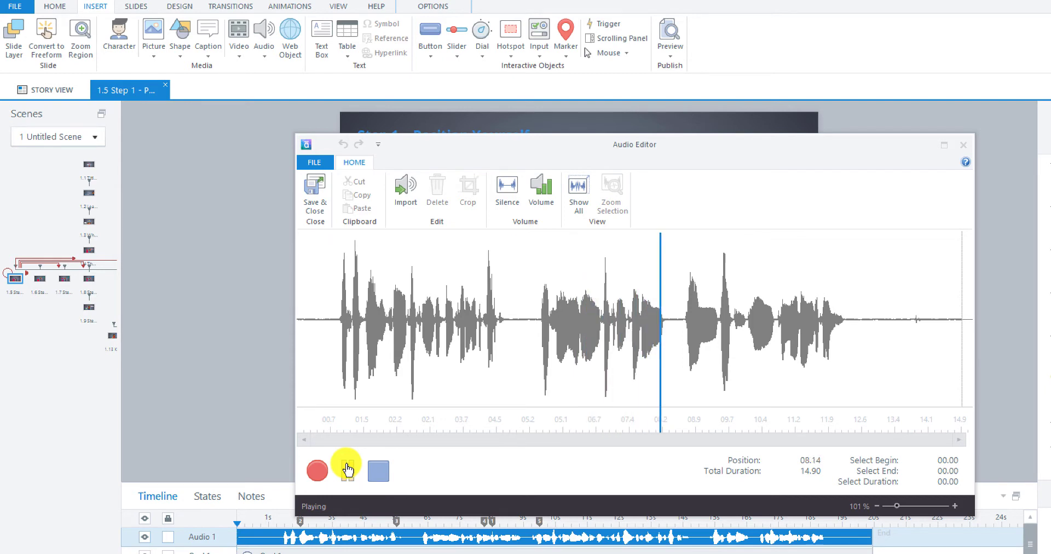
click(347, 468)
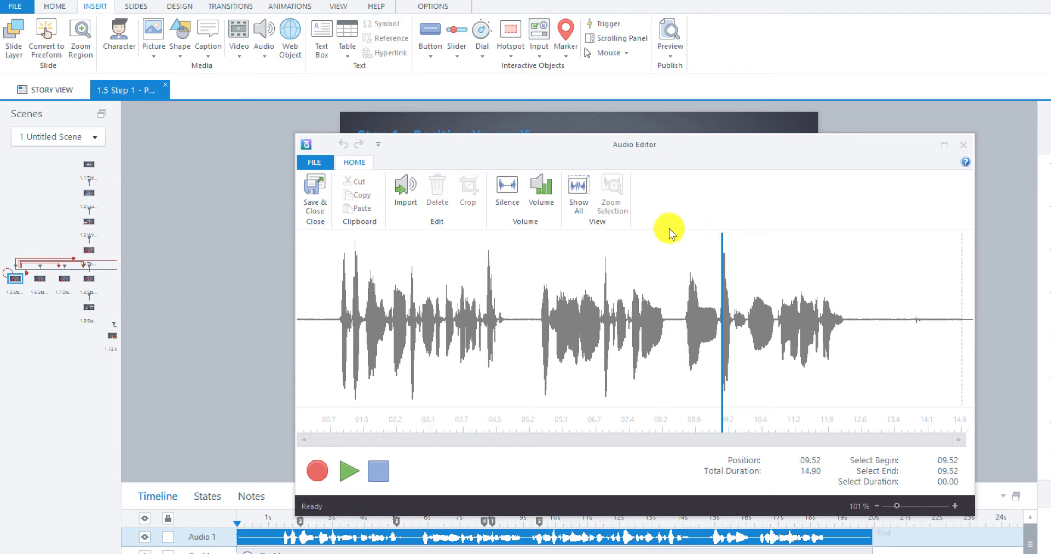
Delete the segment between 8.69 and 9.52 seconds from the recorded narration clip
click(677, 231)
drag(678, 232, 681, 227)
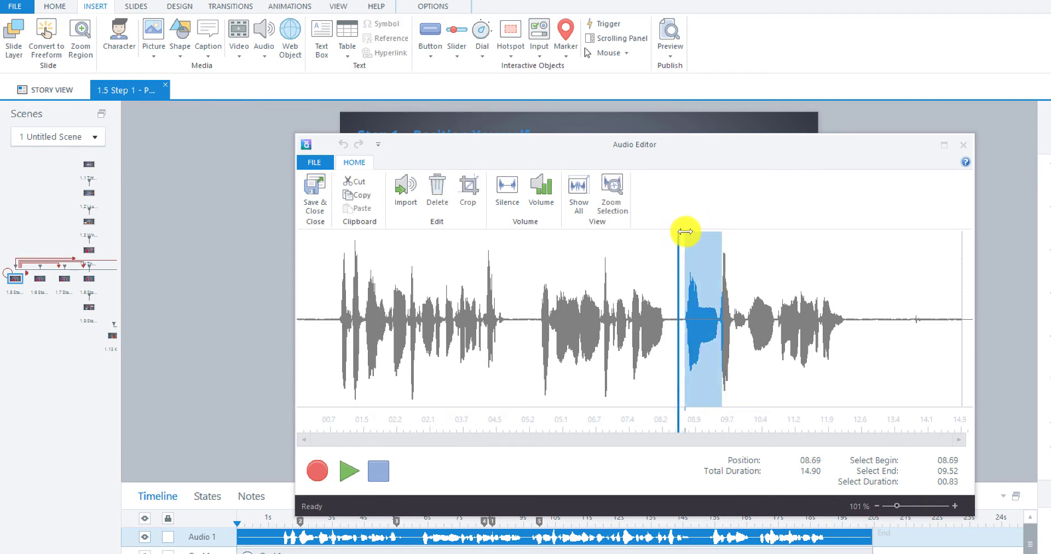
click(439, 187)
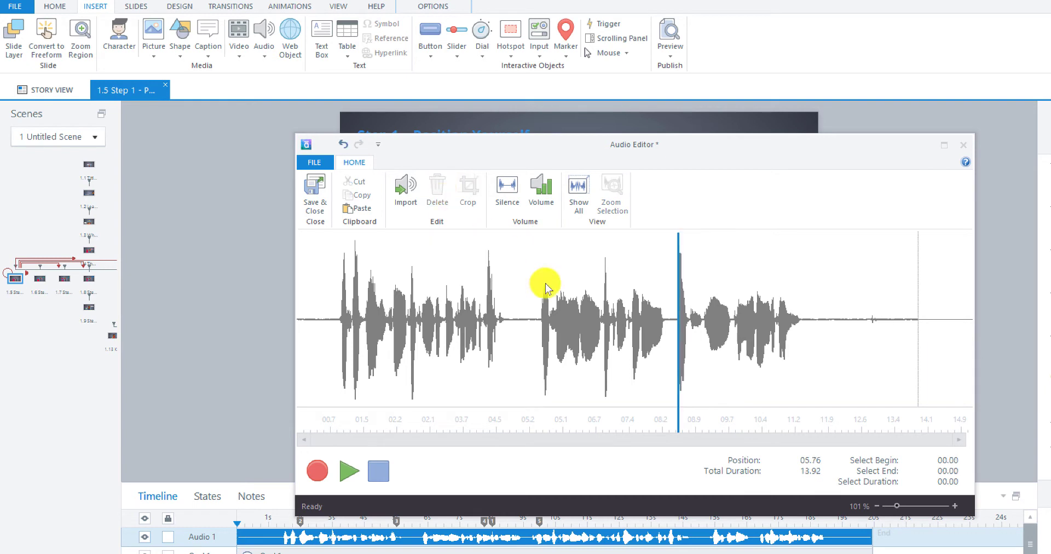
Play back the edited clip from about 7.8 seconds and discard it along with the microphone recording
click(646, 262)
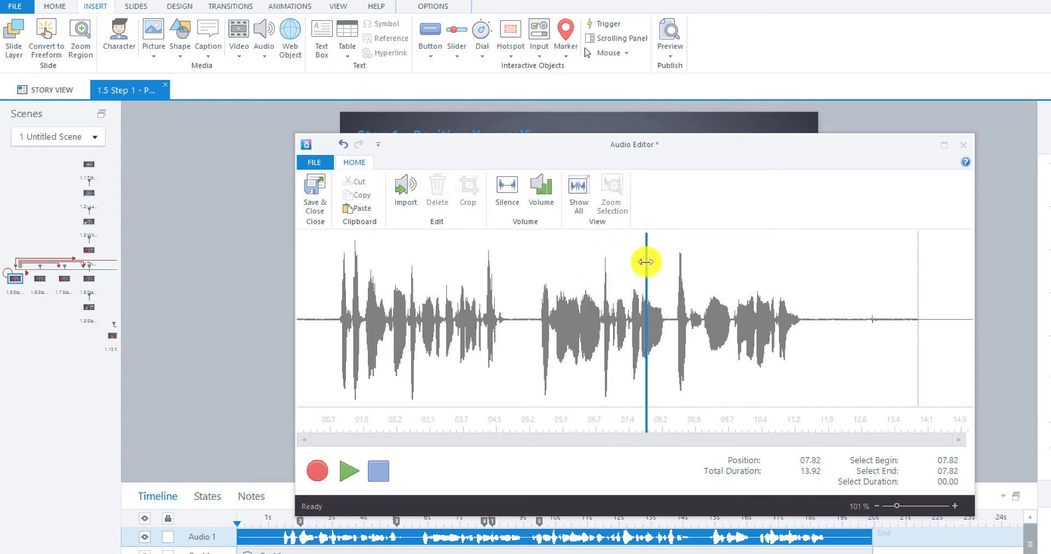
key(space)
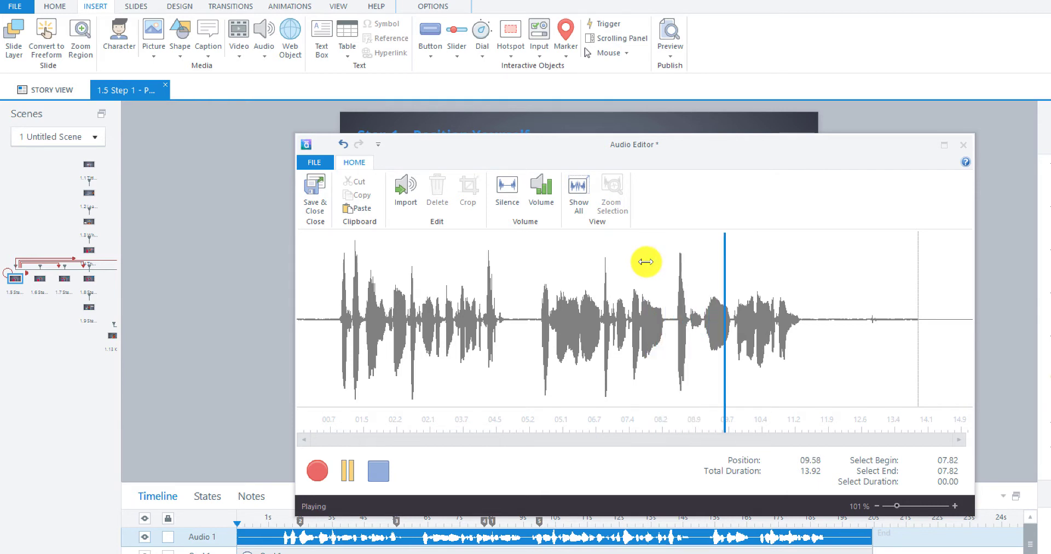
key(space)
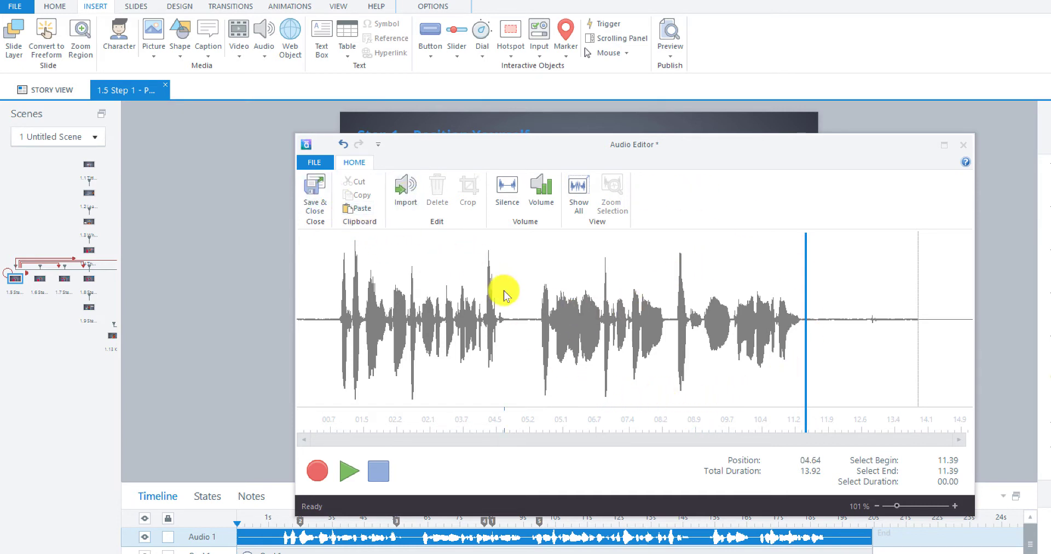
click(964, 147)
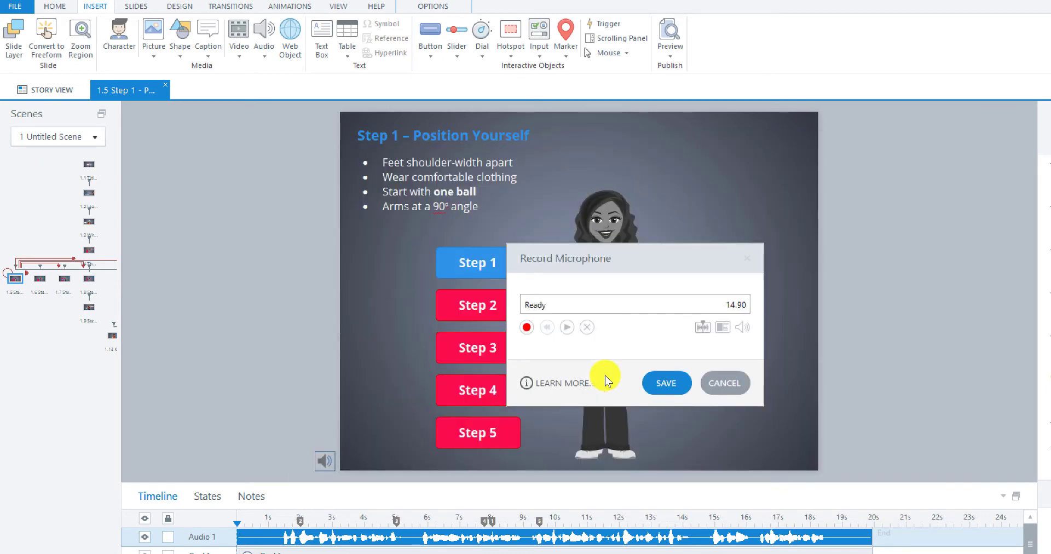
click(726, 383)
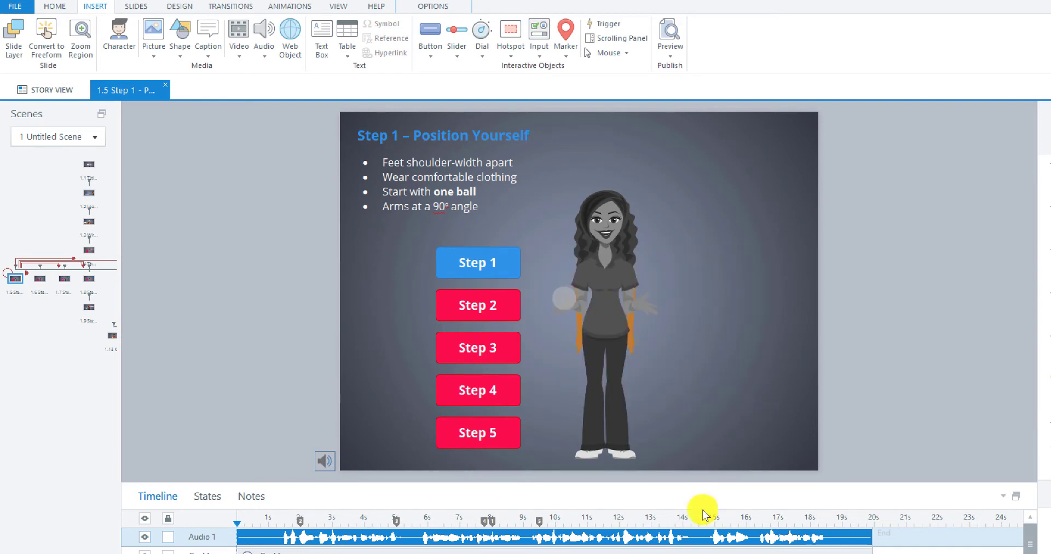
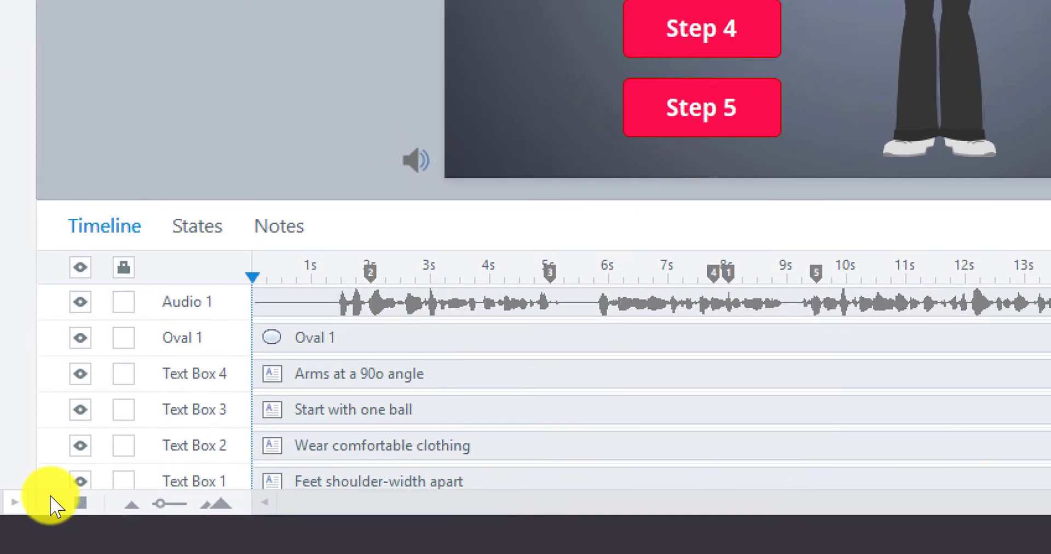
Play the Step 1 slide's timeline and move cue point 2 to about 3.8 seconds and cue point 3 to about 7 seconds
click(140, 467)
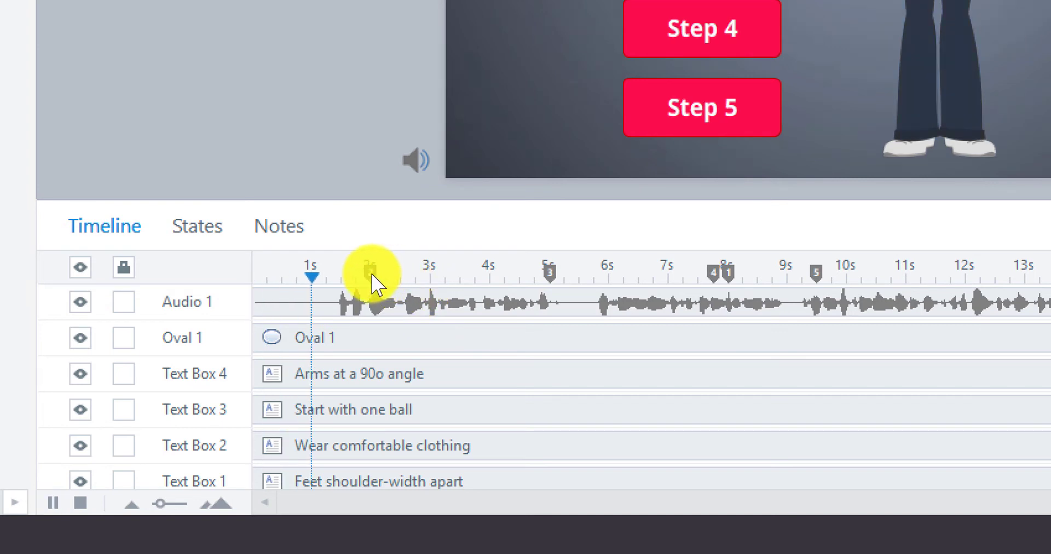
mouse_move(372, 274)
mouse_down()
mouse_move(446, 275)
mouse_move(479, 290)
mouse_up()
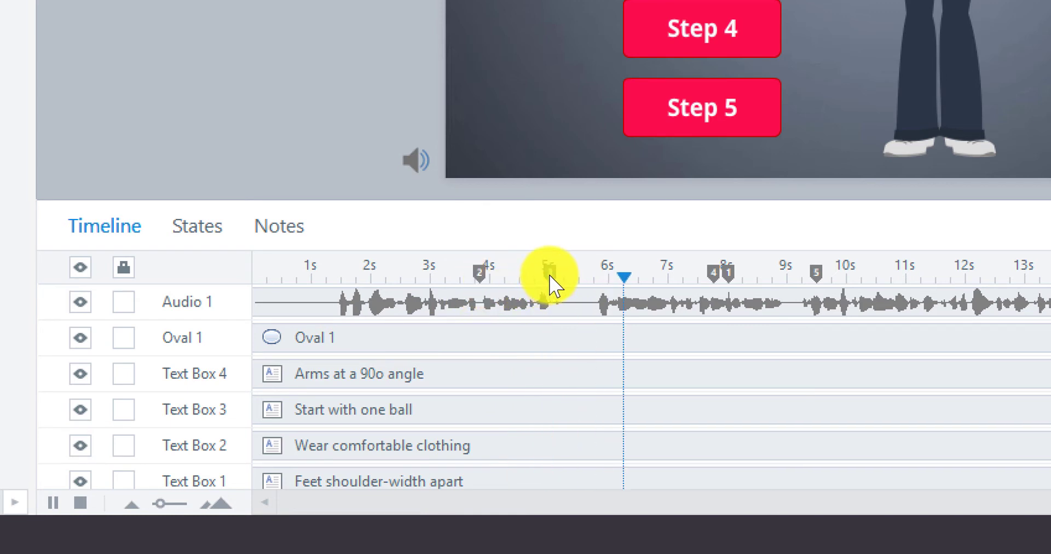
drag(553, 286, 667, 279)
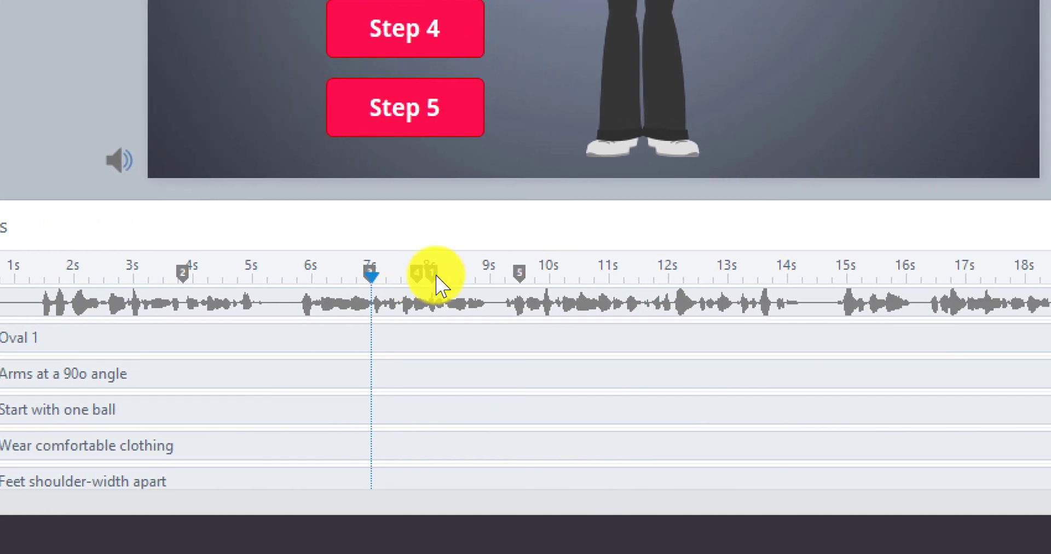
Align the remaining cue points to the narration: 4 at about 14.7 seconds, 5 at about 17.4 seconds, and 1 alongside 4
key(space)
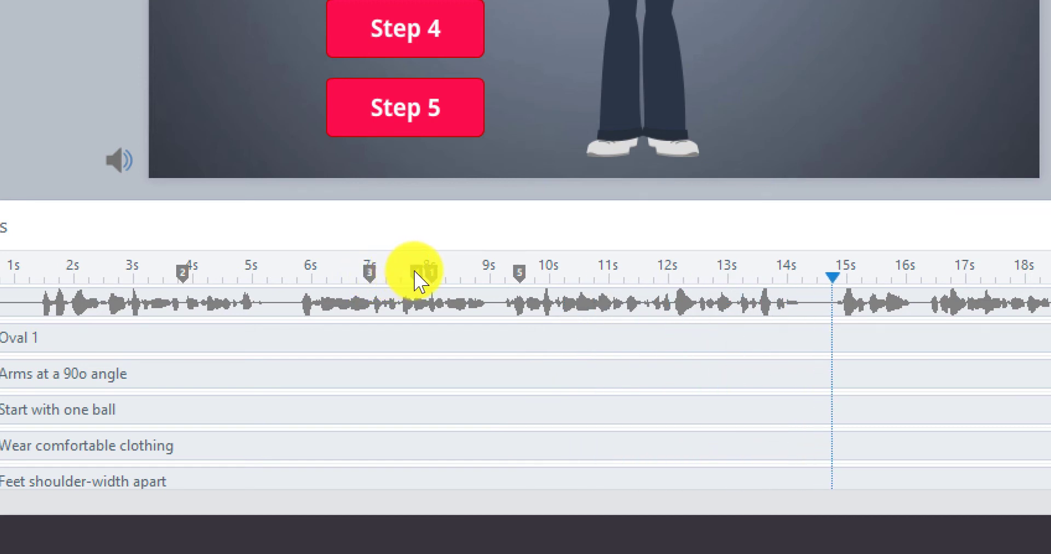
drag(418, 277, 829, 277)
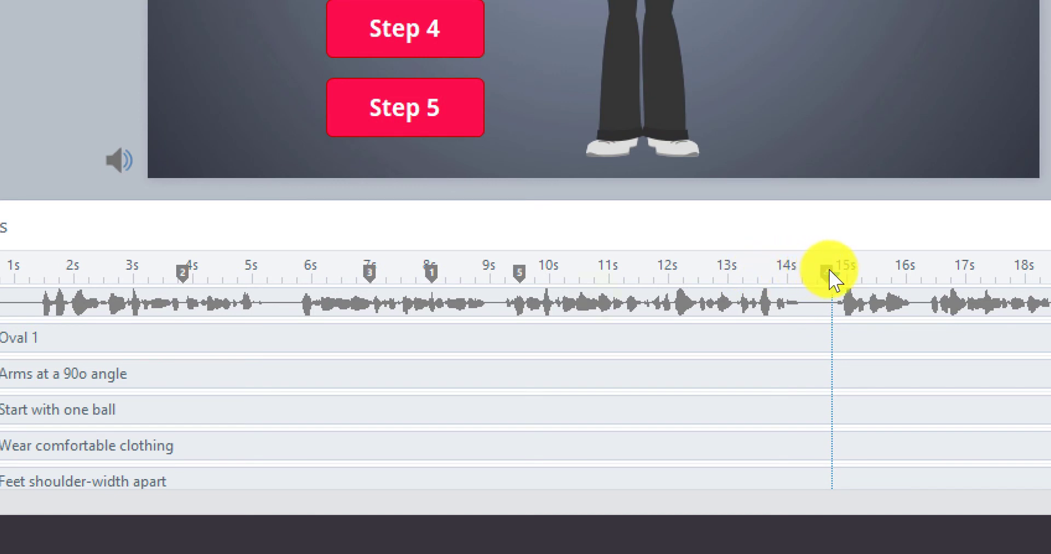
click(618, 275)
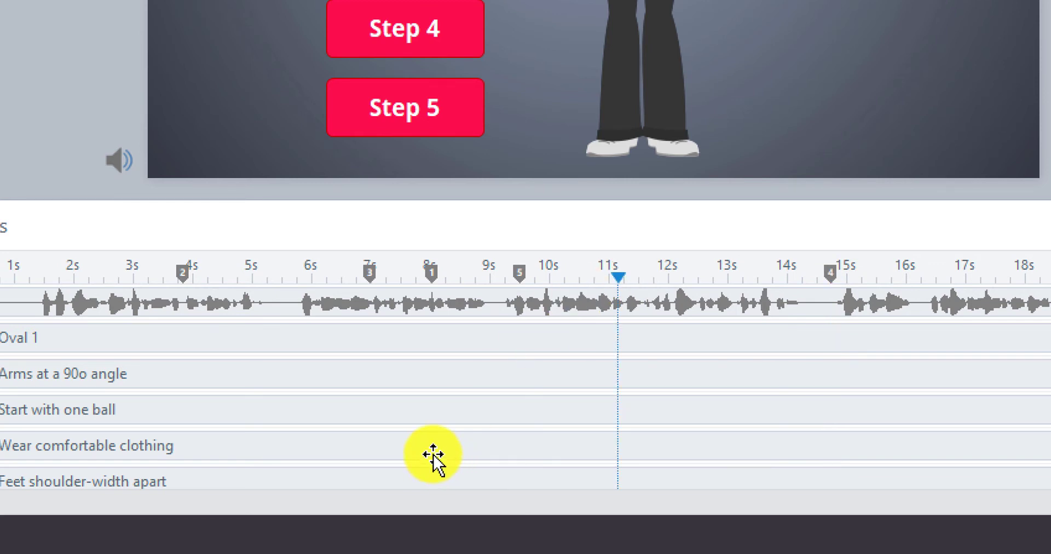
key(space)
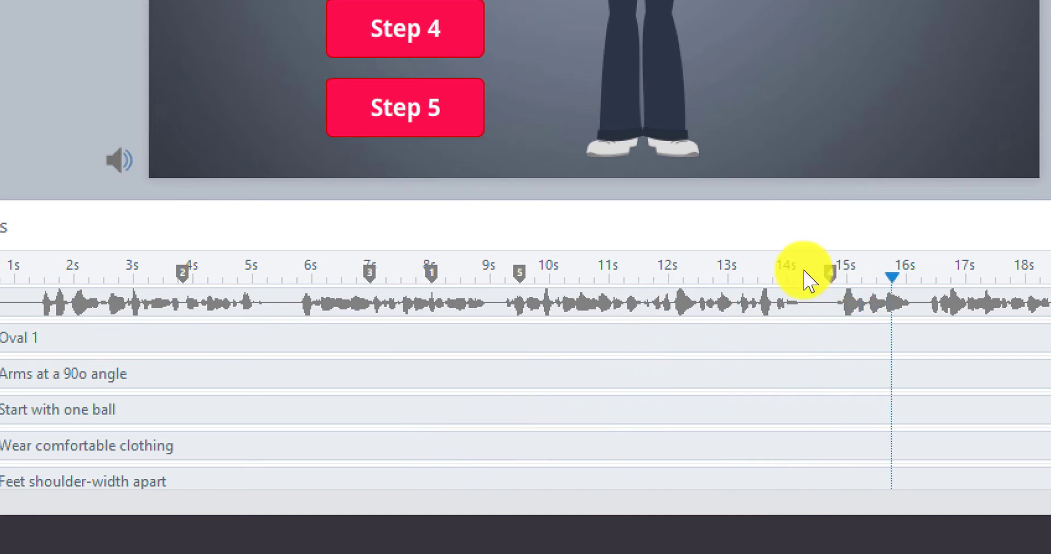
drag(522, 276, 993, 282)
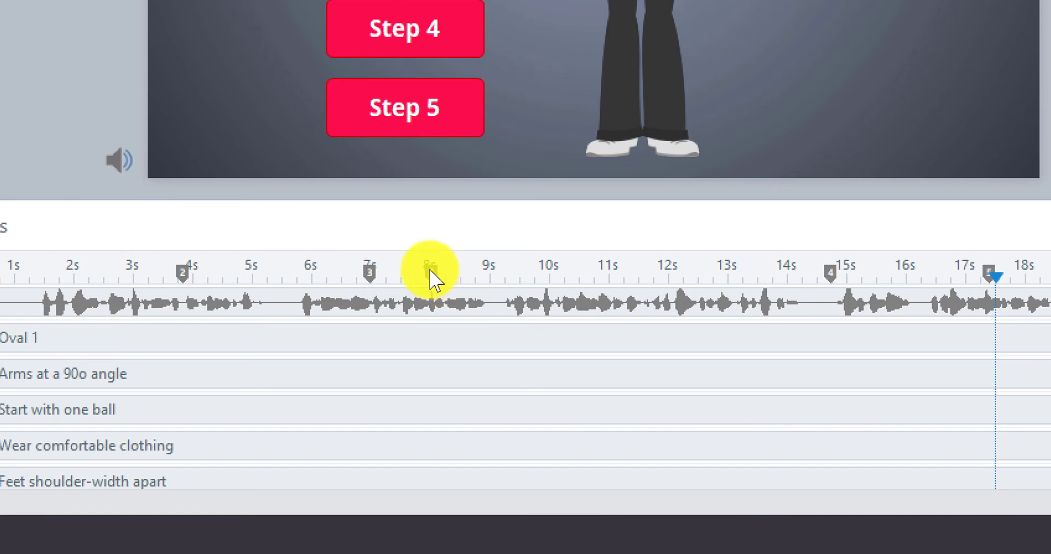
drag(431, 279, 843, 281)
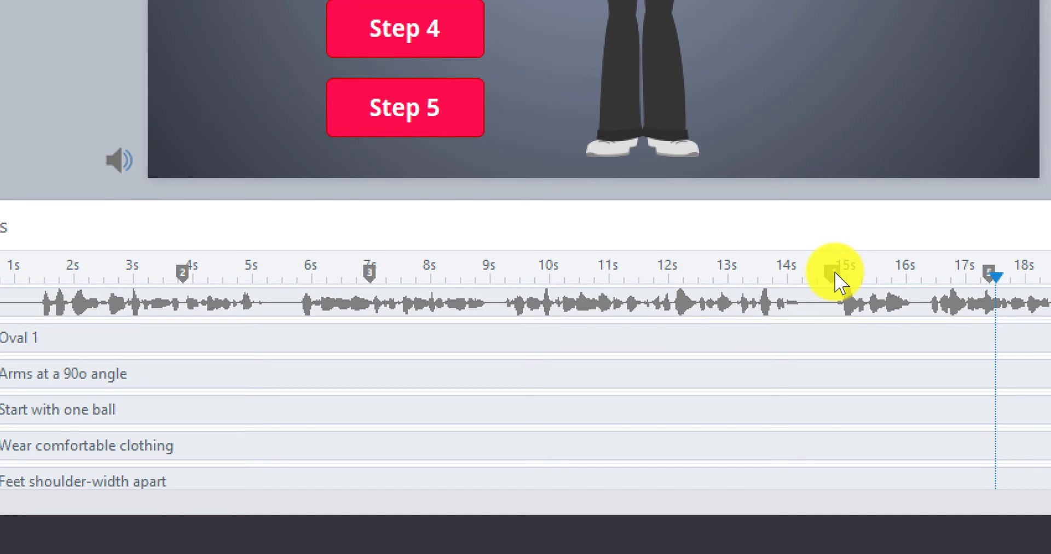
drag(838, 282, 833, 278)
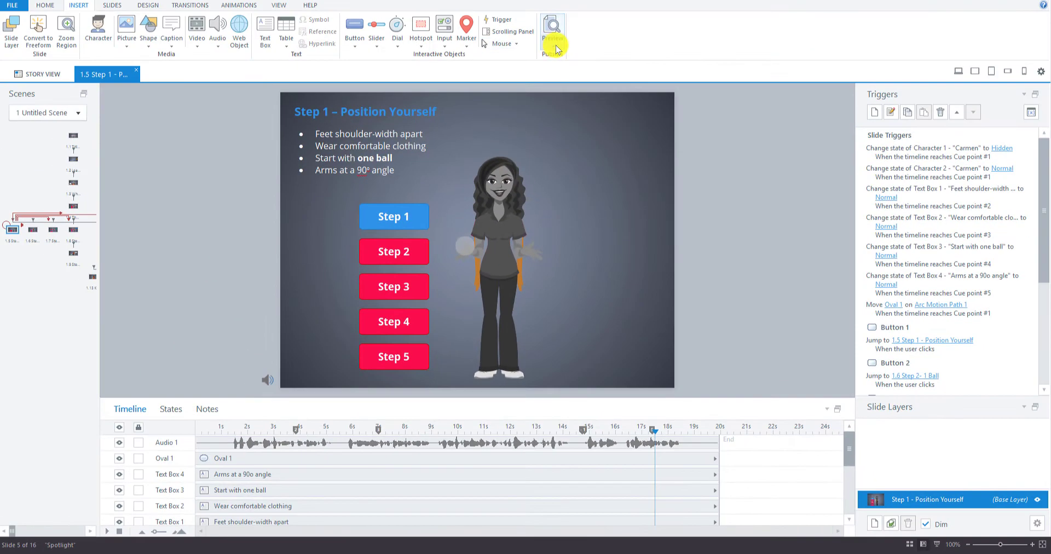
Preview only the Step 1 slide to check the text timing against the narration, and close the preview
click(557, 47)
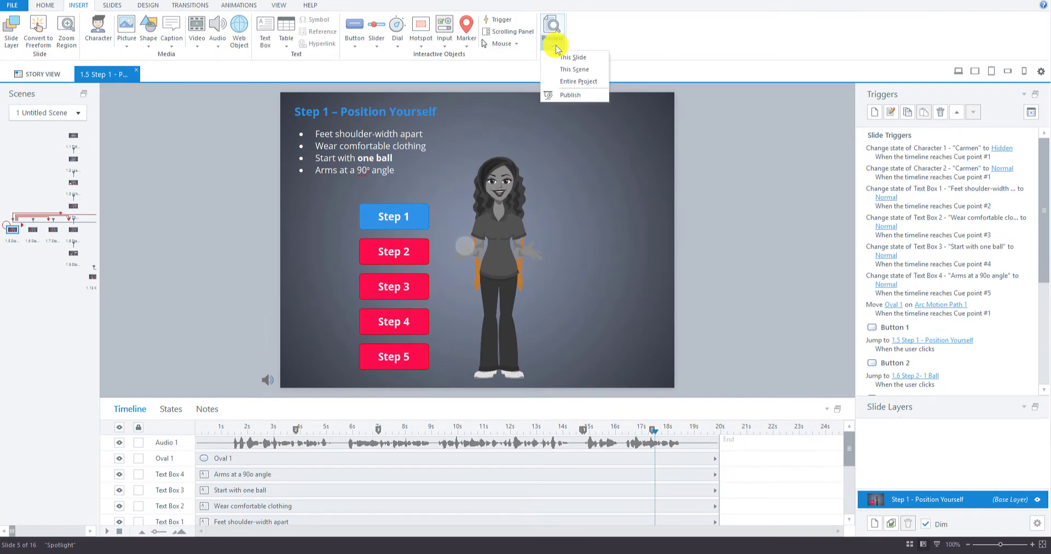
click(566, 59)
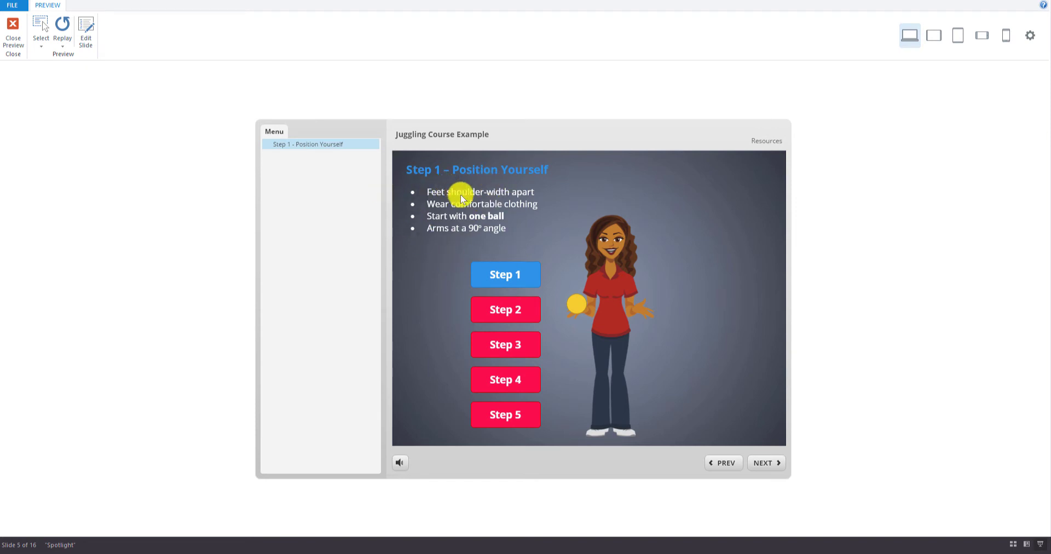
click(15, 28)
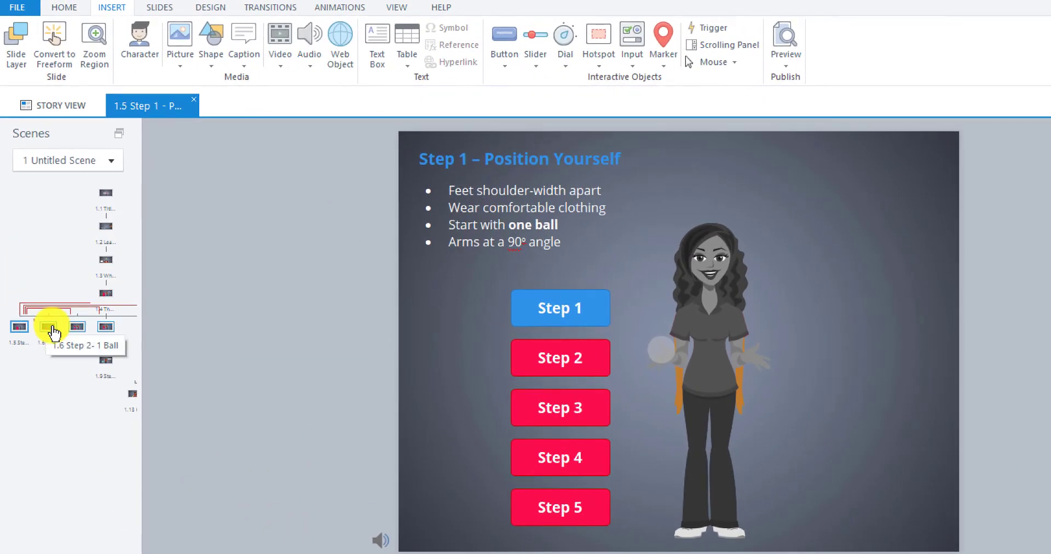
On slide 1.6 "Step 2- 1 Ball", play the timeline and move cue point 1 to about 4.5 seconds and cue point 2 to about 9.9 seconds
click(53, 327)
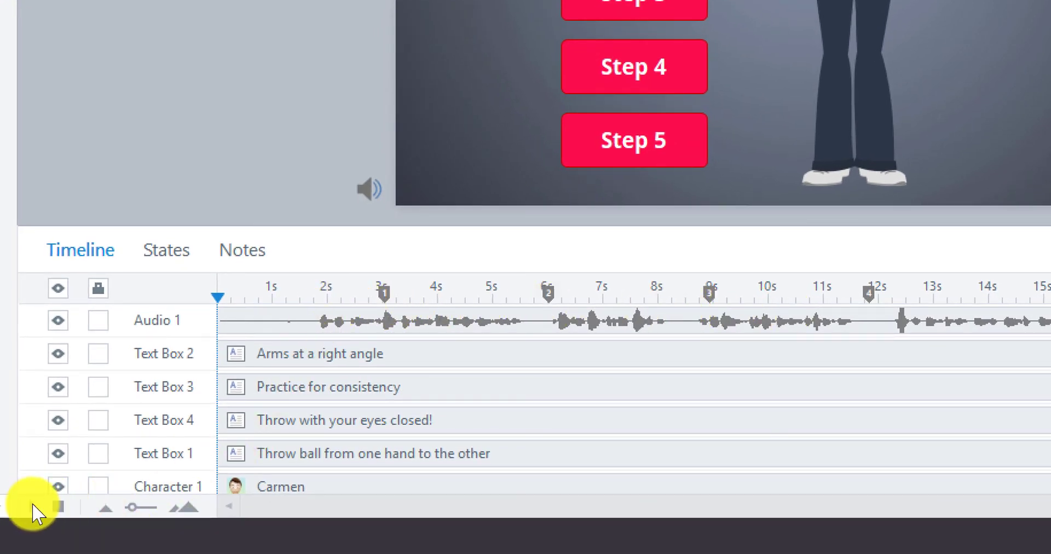
click(33, 506)
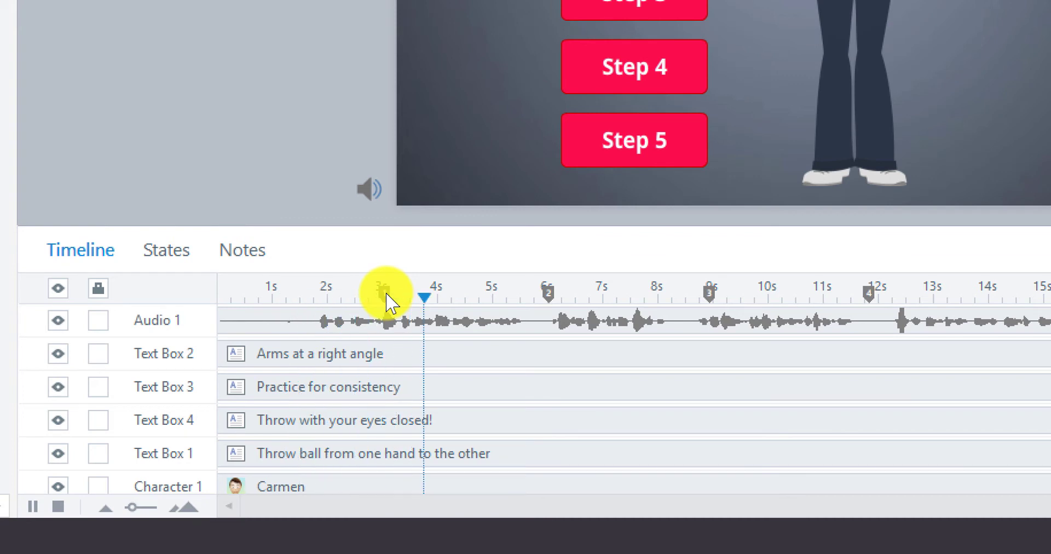
drag(386, 294, 466, 296)
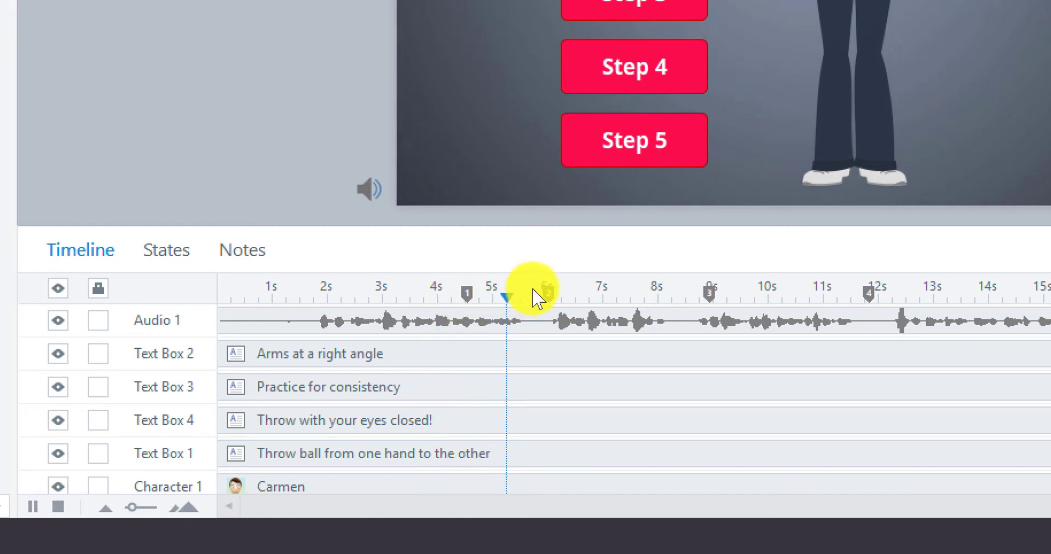
drag(548, 295, 684, 302)
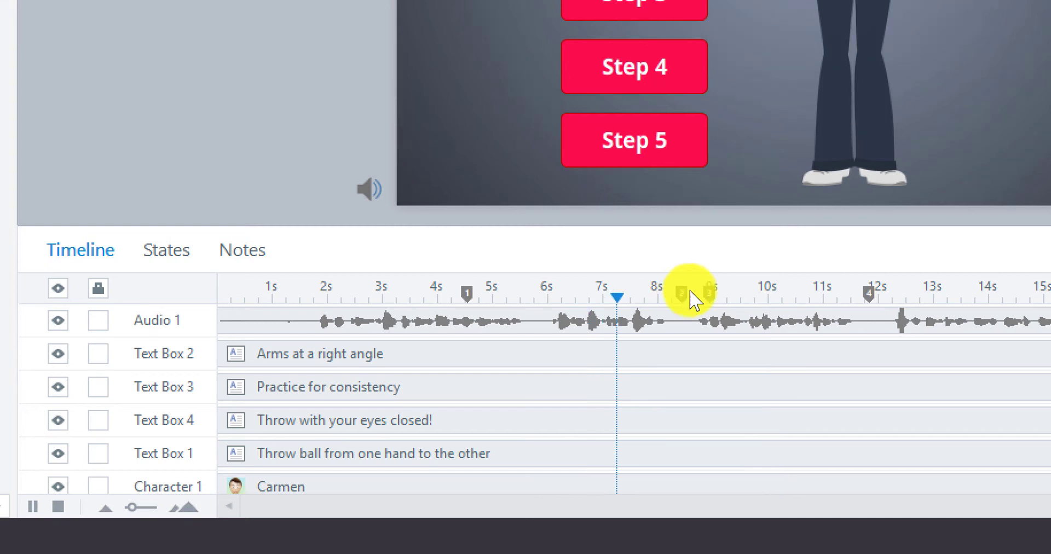
key(space)
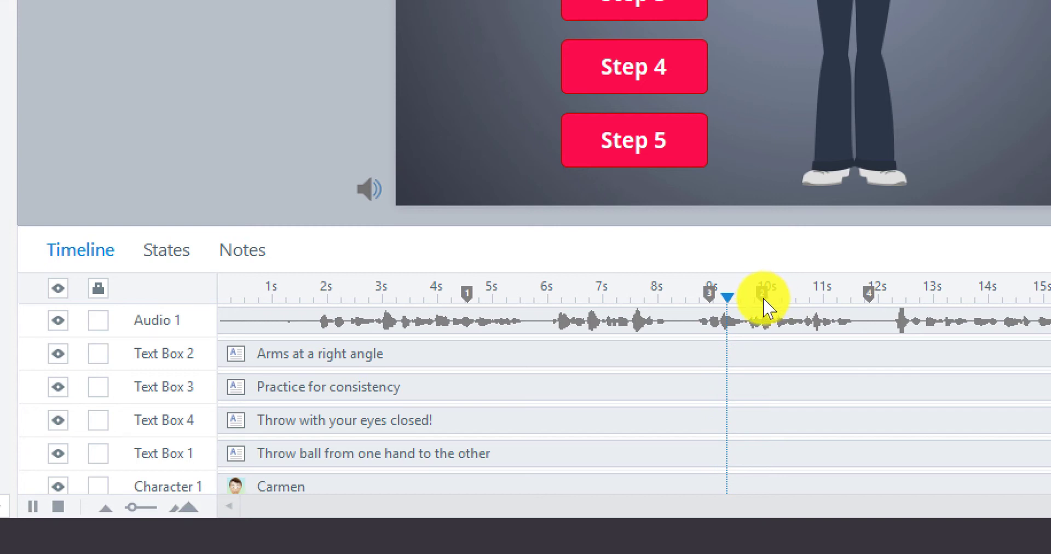
key(space)
key(space)
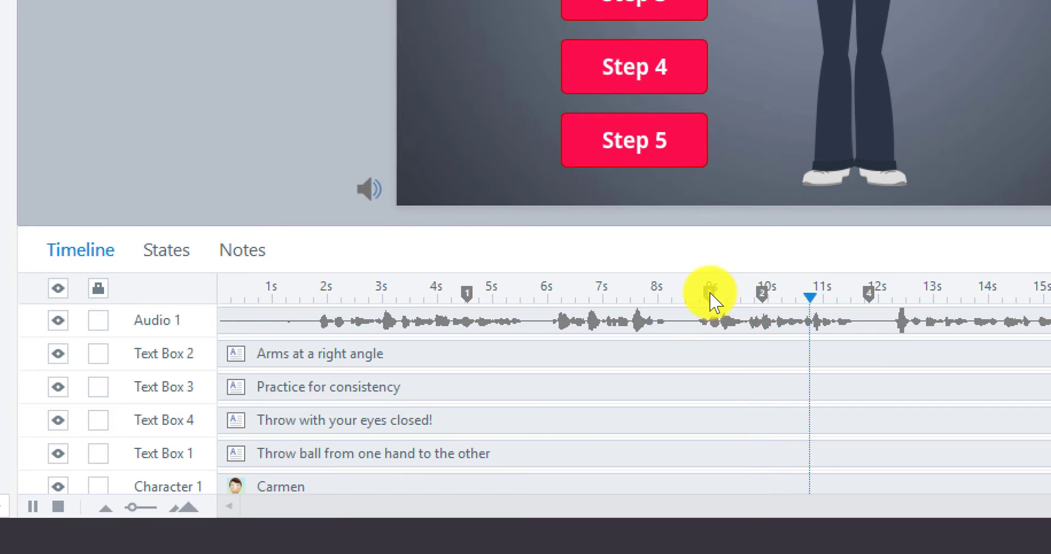
Move cue point 3 to about 12.6 seconds and cue point 4 to about 18.6 seconds on the Step 2 slide's timeline
drag(725, 293, 975, 293)
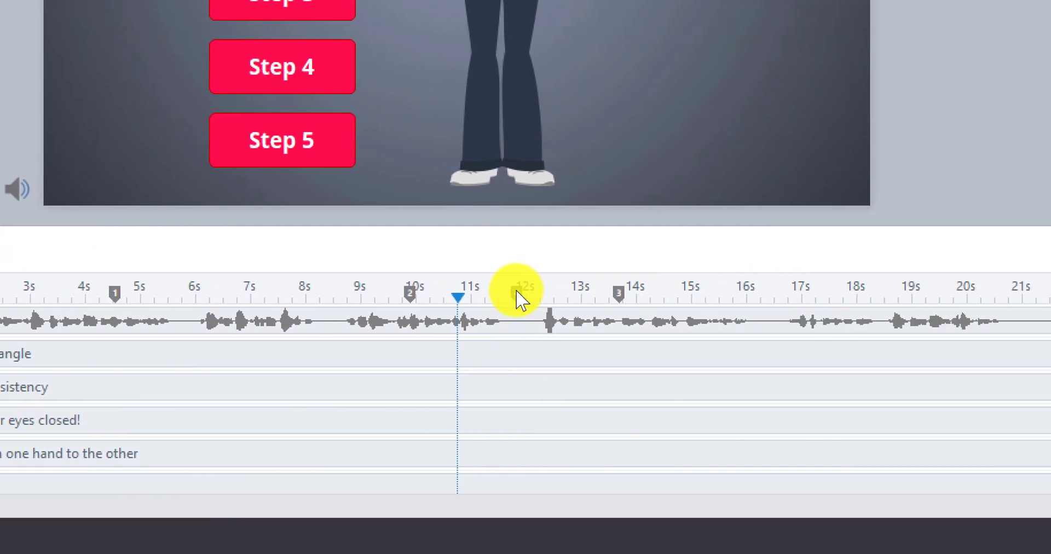
drag(517, 298, 851, 299)
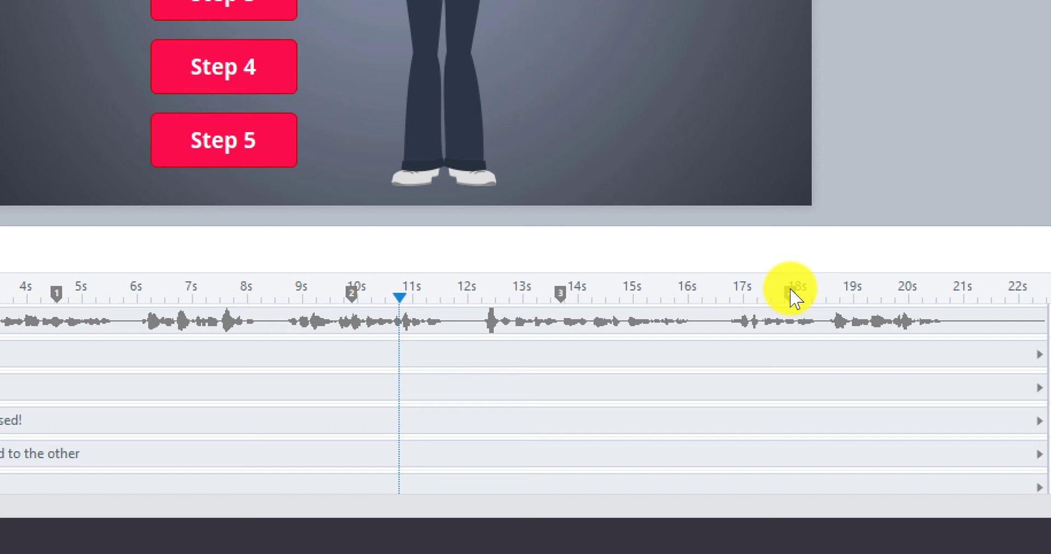
drag(794, 298, 790, 295)
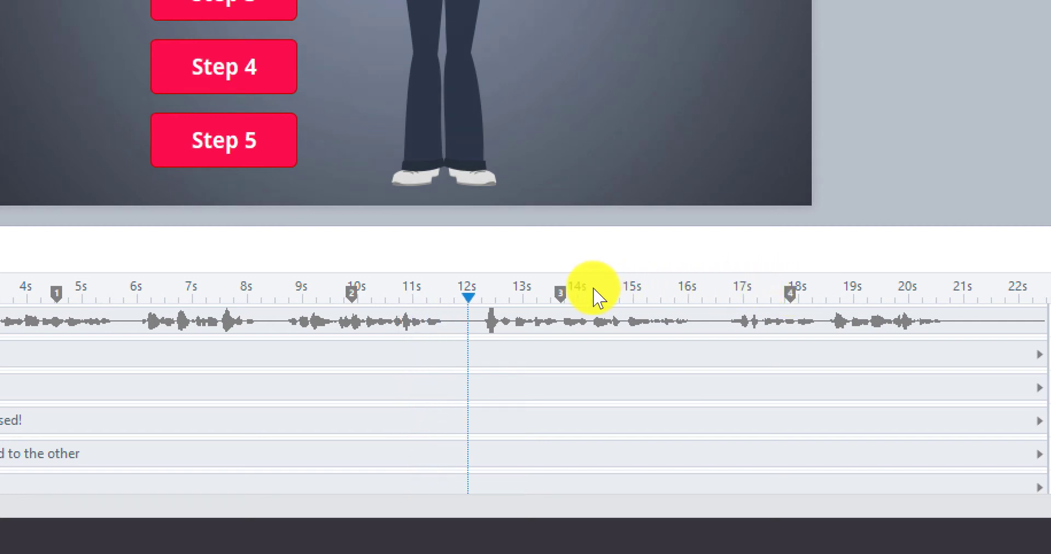
drag(562, 297, 502, 305)
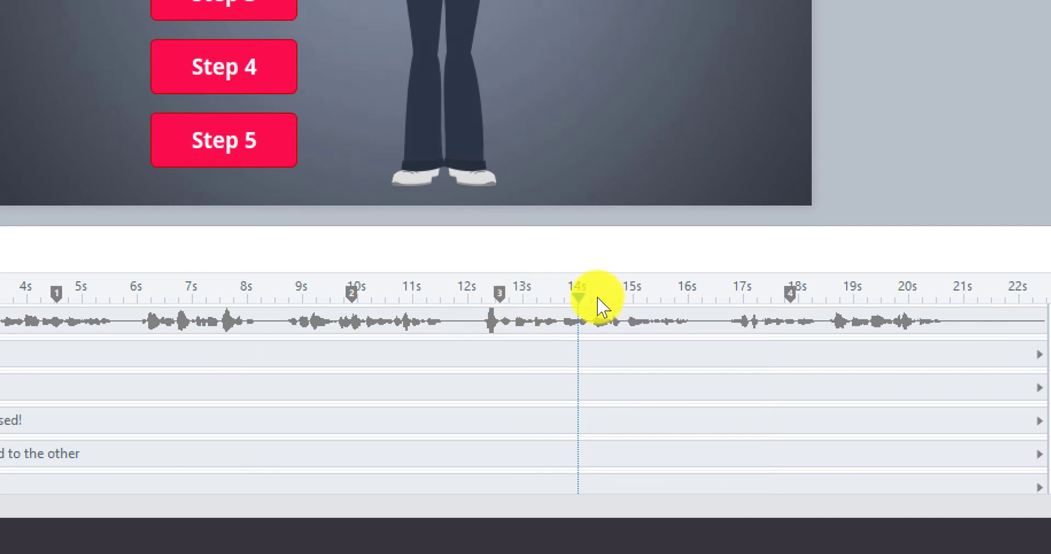
drag(598, 300, 791, 302)
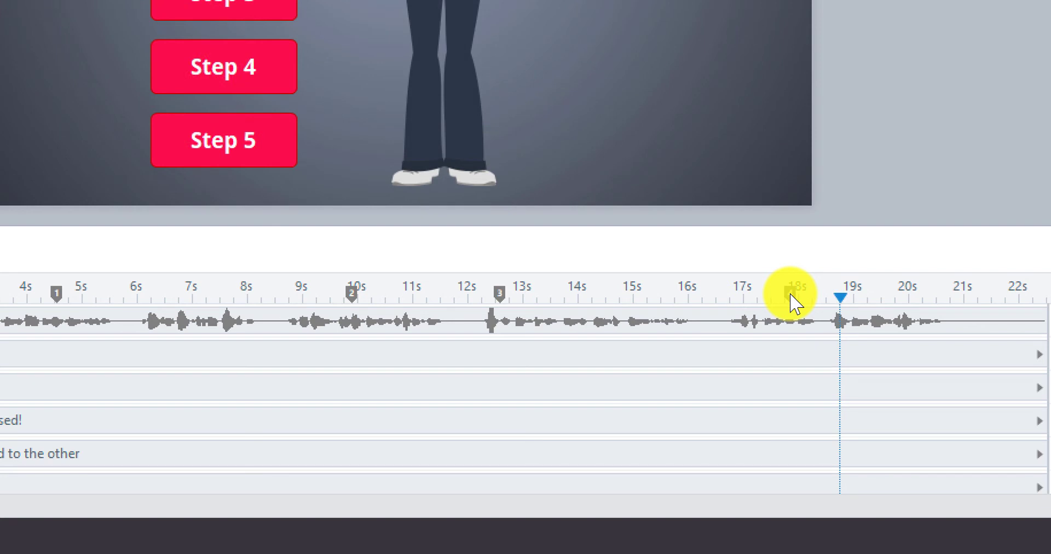
drag(793, 303, 829, 302)
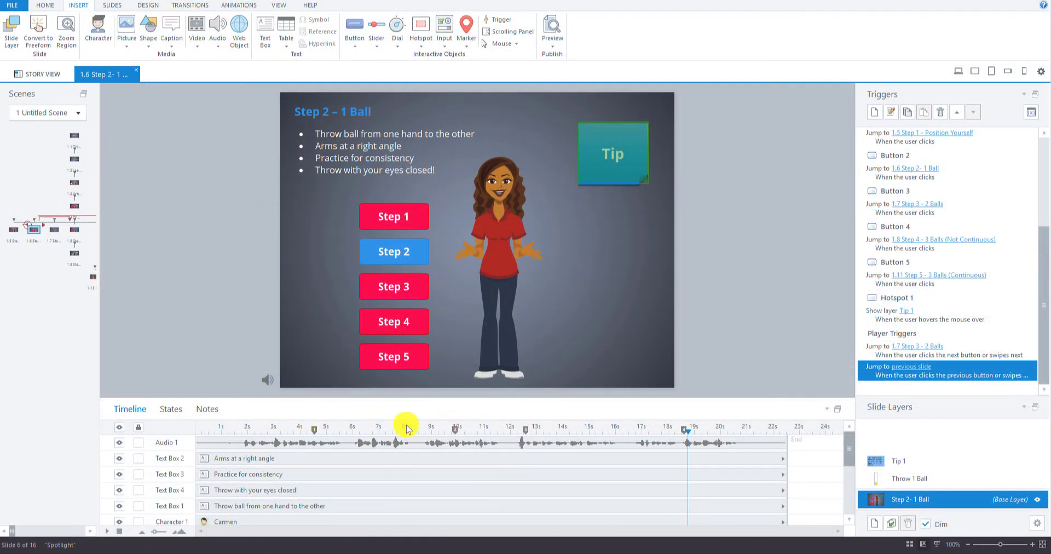
Preview only the Step 2 slide
click(553, 39)
click(572, 58)
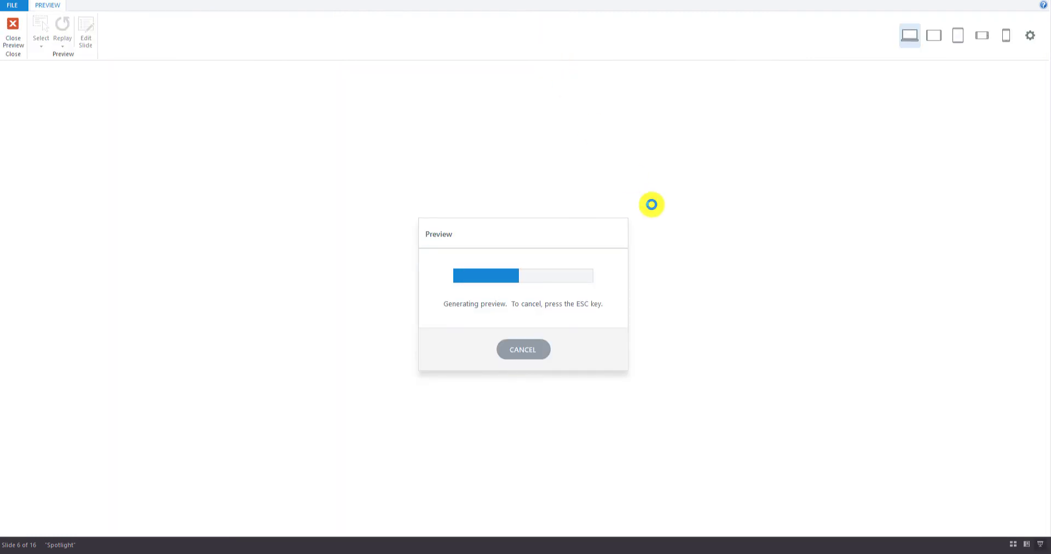
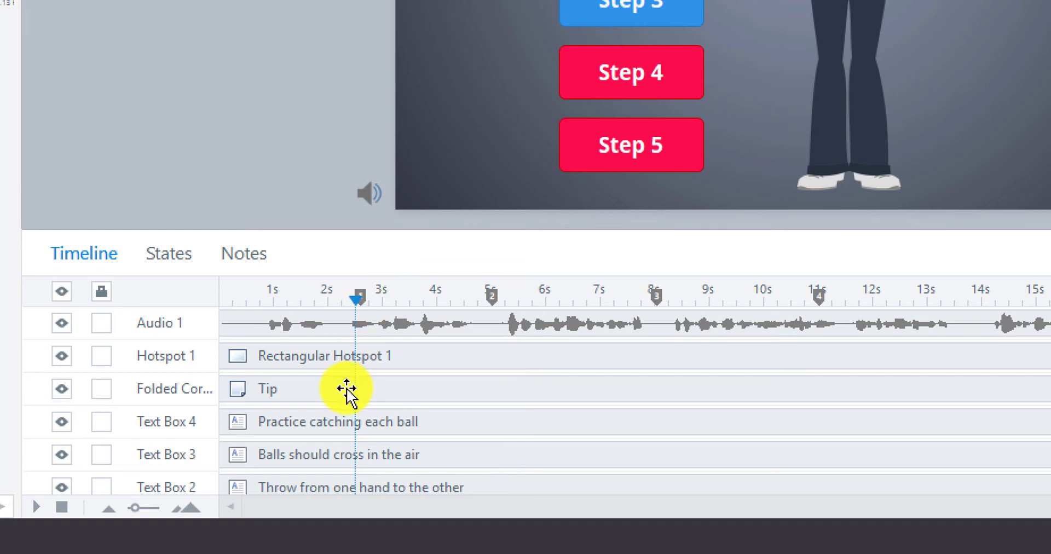
On the Step 3 - 2 Balls slide, play the timeline and move cue point 2 to about 5.9 seconds
click(413, 383)
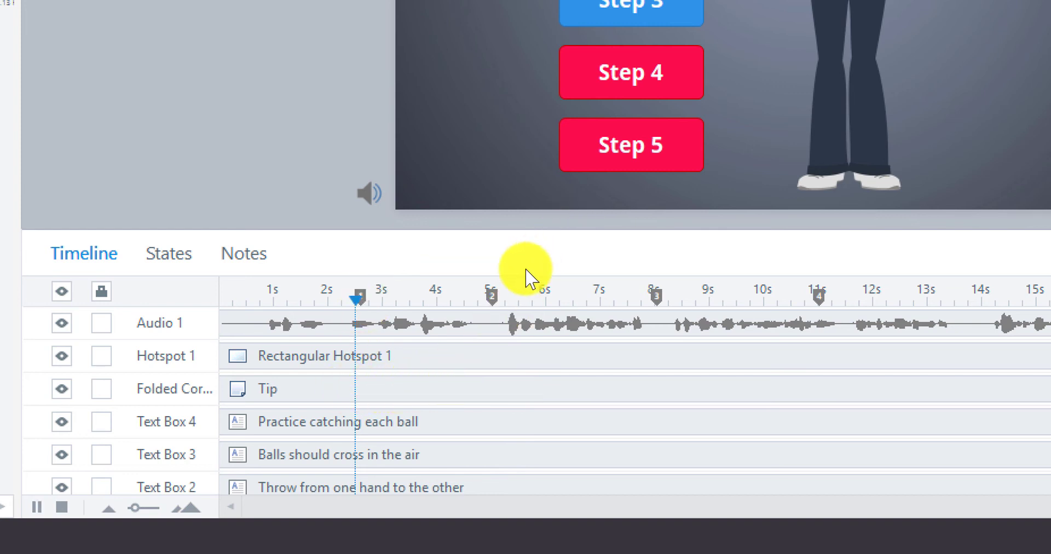
key(space)
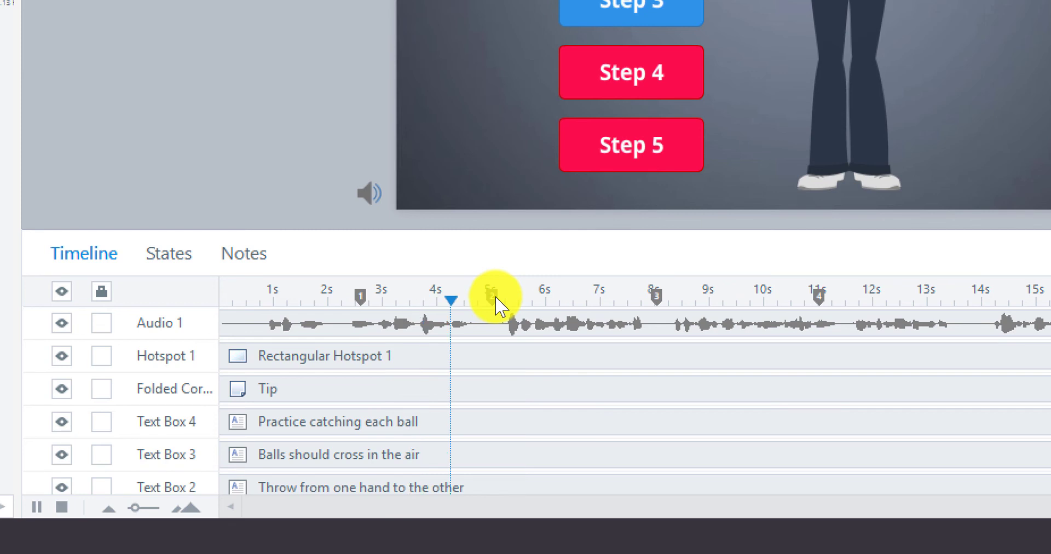
key(space)
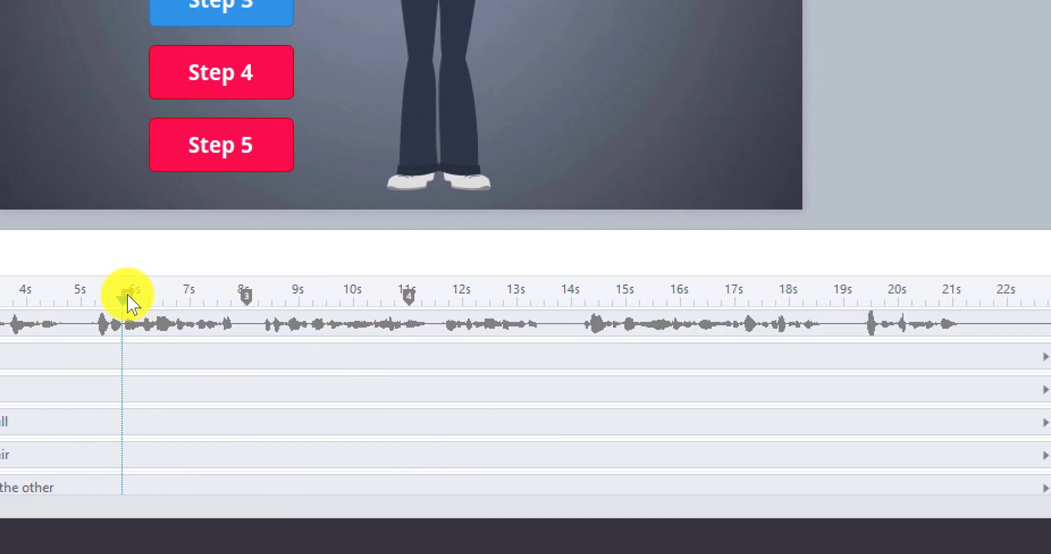
key(space)
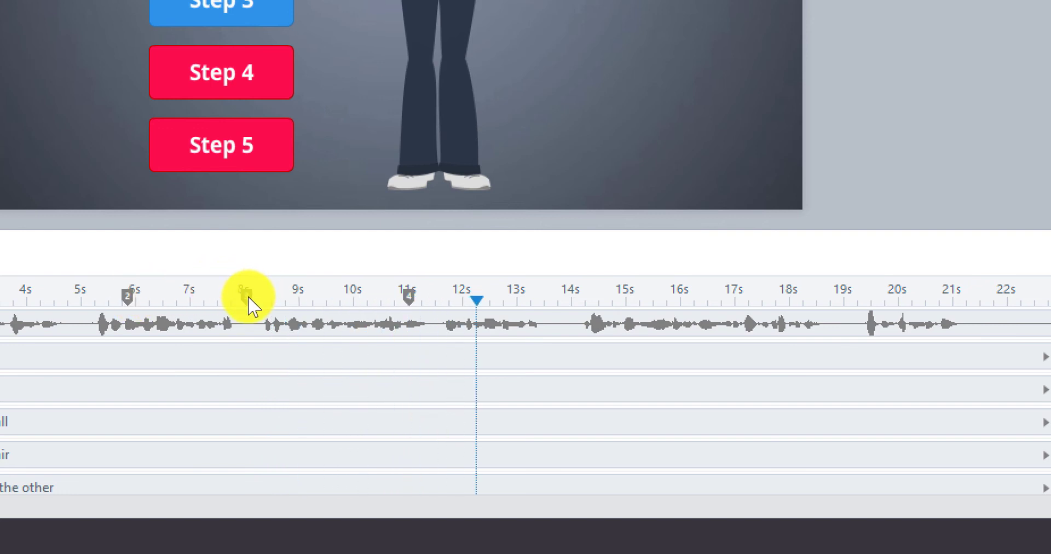
Move cue point 3 to about 14.5 seconds and cue point 4 to about 19.5 seconds on the Step 3 slide's timeline
drag(248, 296, 513, 299)
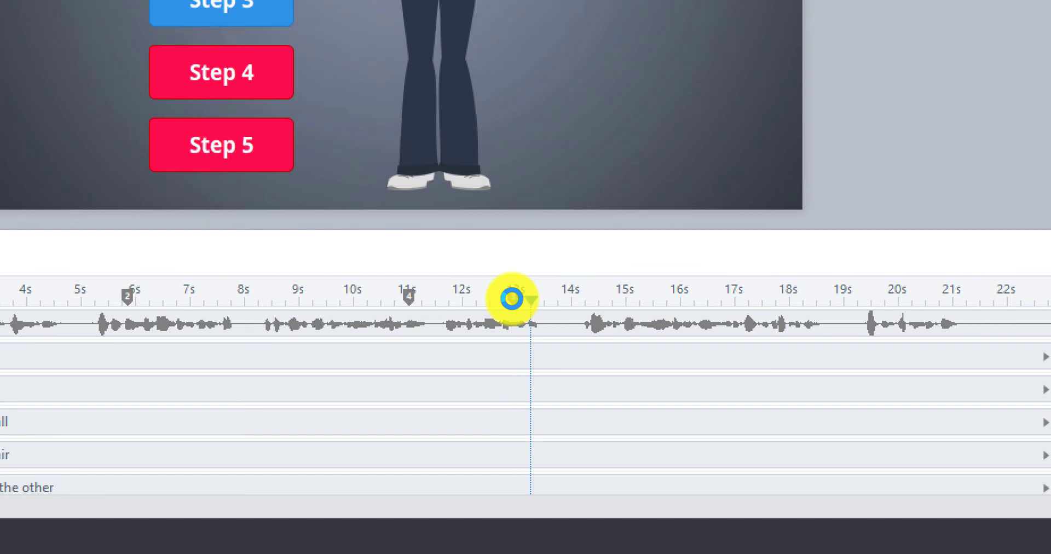
drag(512, 298, 601, 307)
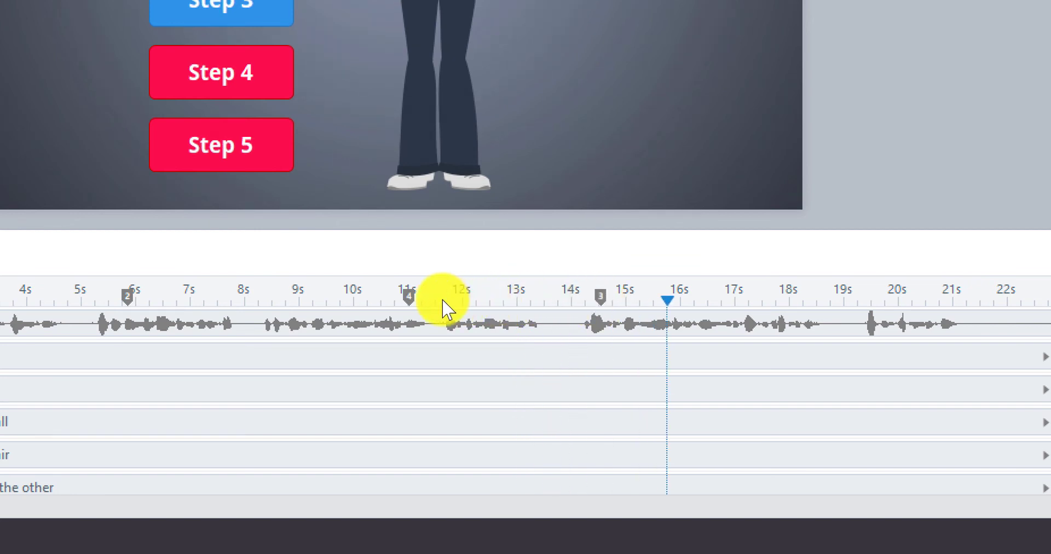
click(407, 300)
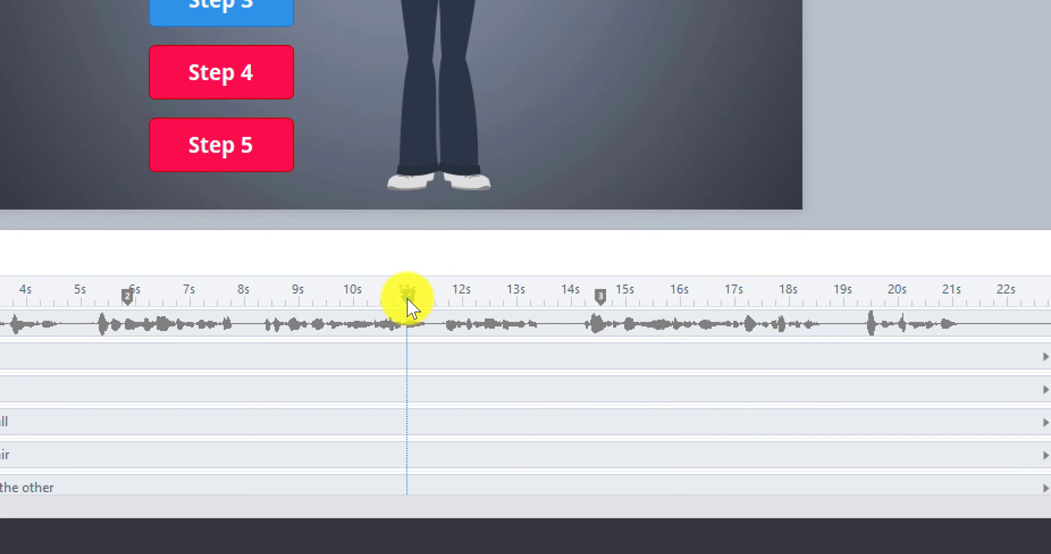
key(space)
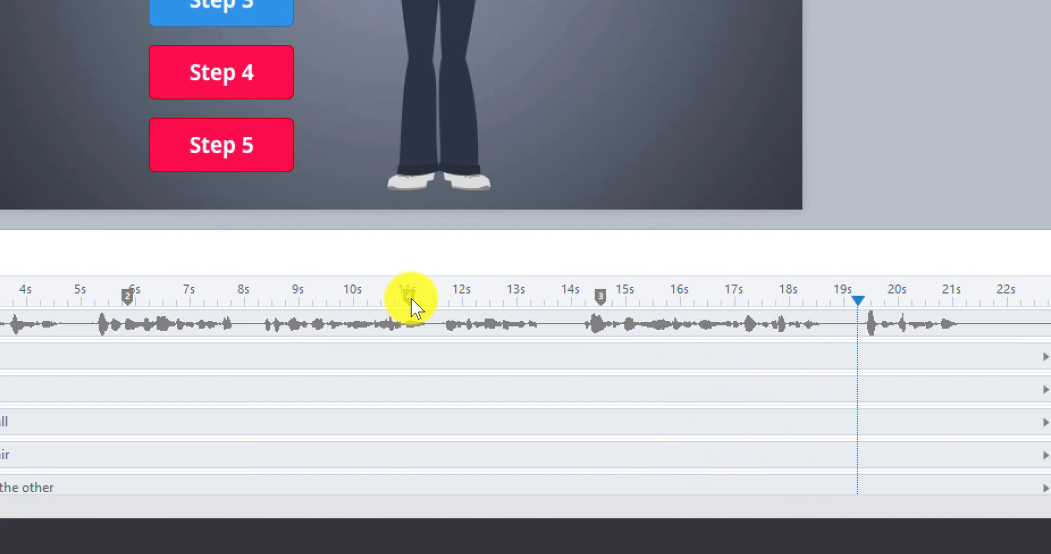
drag(412, 299, 872, 299)
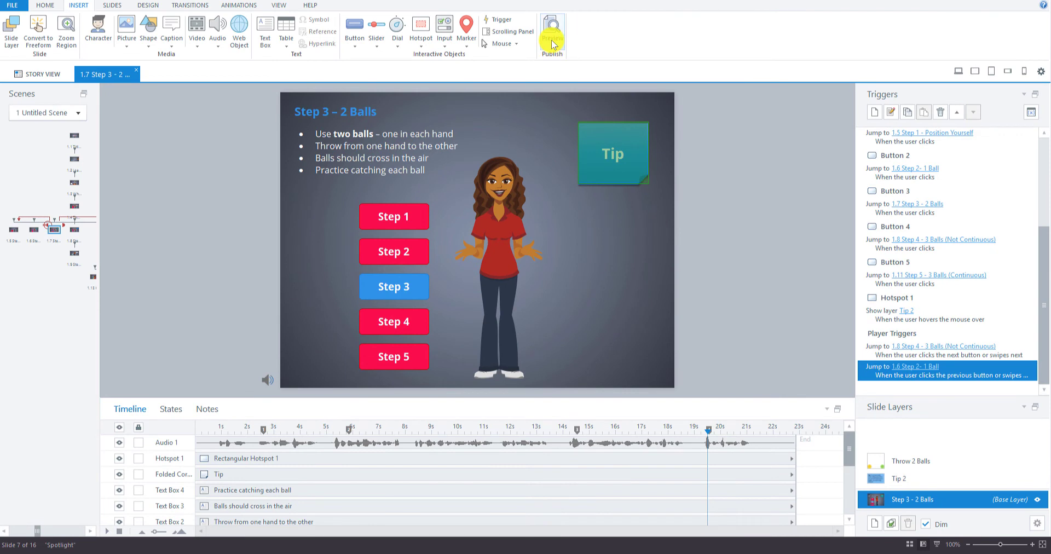
Preview only the Step 3 slide to check the text timing against the narration, and close the preview
click(553, 47)
click(555, 57)
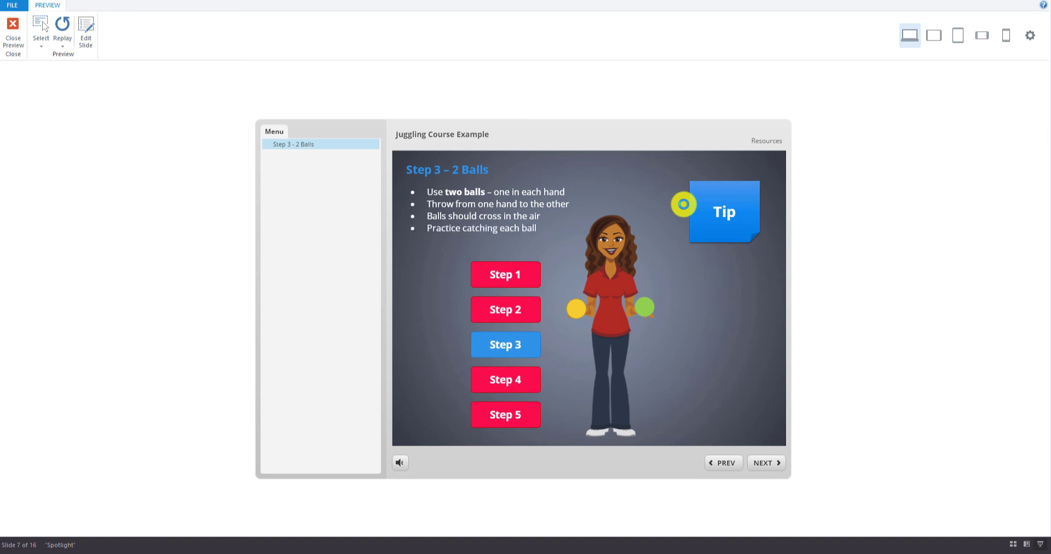
click(13, 28)
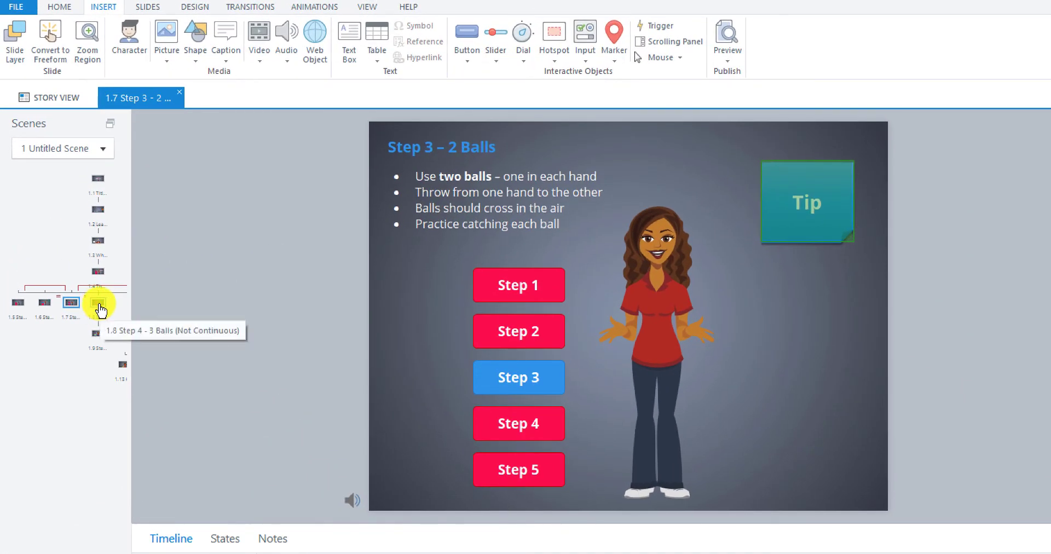
On slide 1.8 "Step 4 - 3 Balls (Not Continuous)", play the timeline and move cue point 1 to about 5.4 seconds and cue point 2 to about 7.3 seconds
click(98, 304)
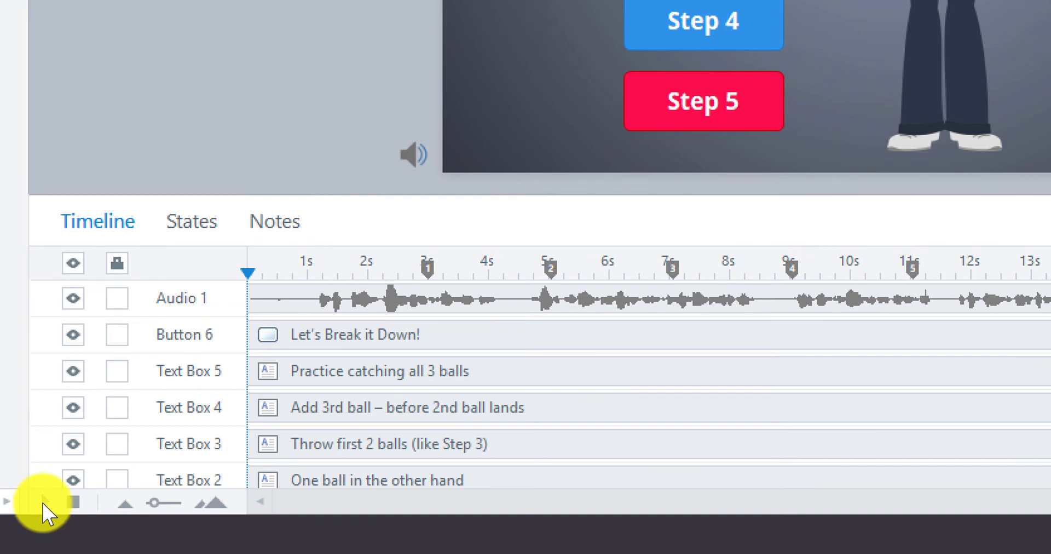
click(43, 502)
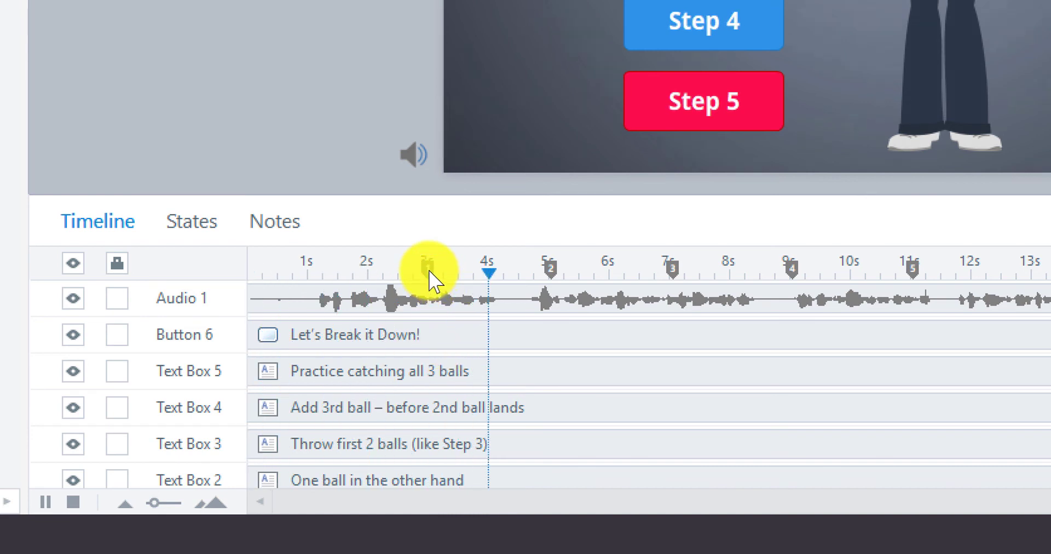
mouse_move(429, 278)
mouse_down()
mouse_move(569, 282)
mouse_move(570, 270)
mouse_up()
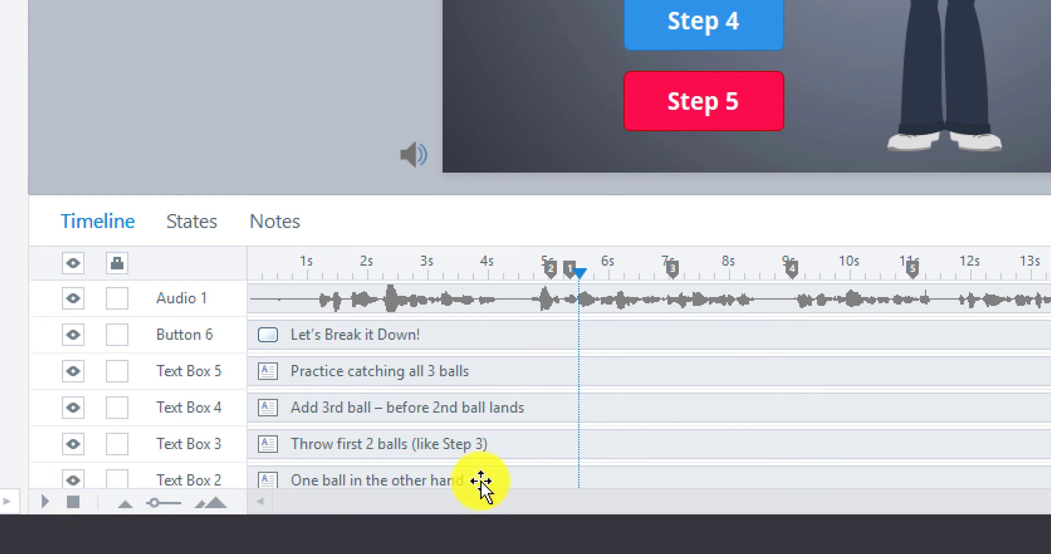
key(space)
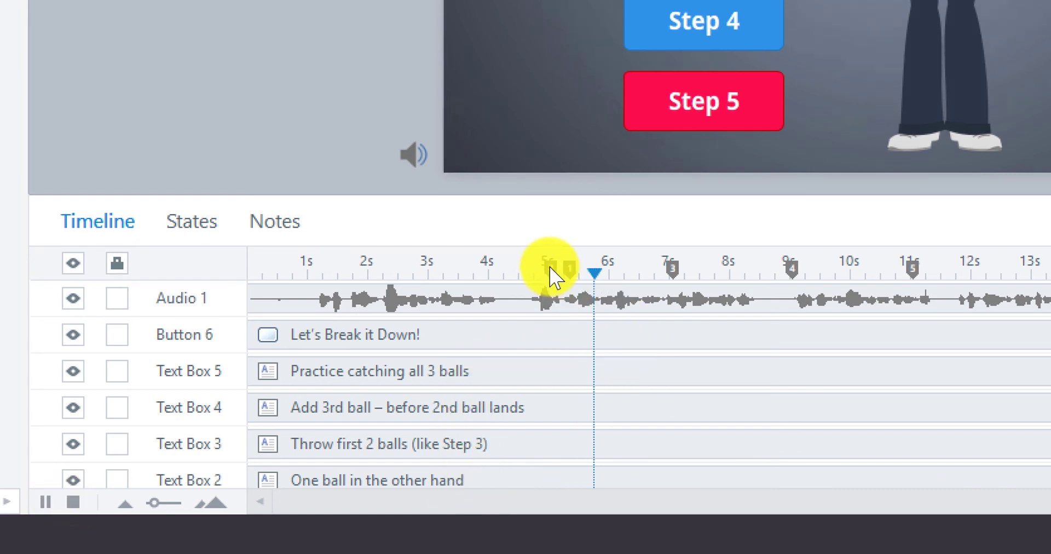
click(677, 276)
mouse_move(672, 267)
mouse_down()
mouse_move(686, 268)
mouse_move(668, 268)
mouse_up()
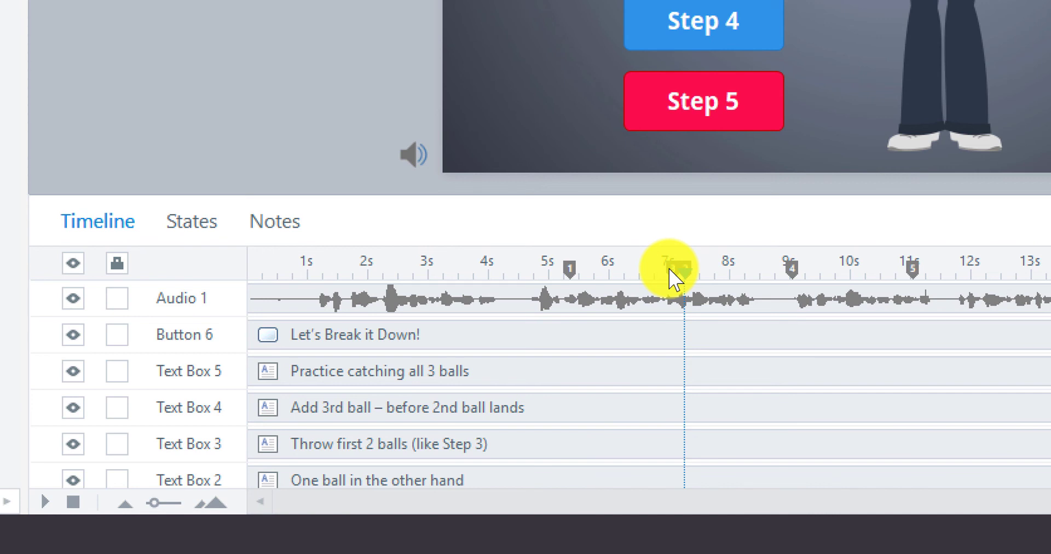
On the Step 4 slide's timeline, move cue point 3 to about 9.3 seconds, cue point 4 to about 14.4 and cue point 5 to about 16.1
drag(674, 279, 816, 279)
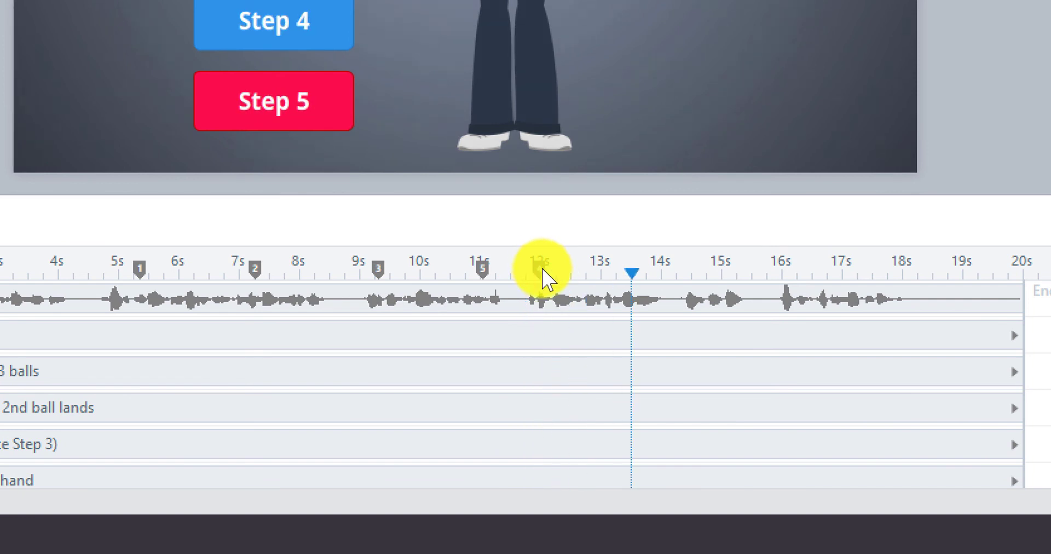
mouse_move(569, 271)
mouse_down()
mouse_move(704, 276)
mouse_move(688, 274)
mouse_up()
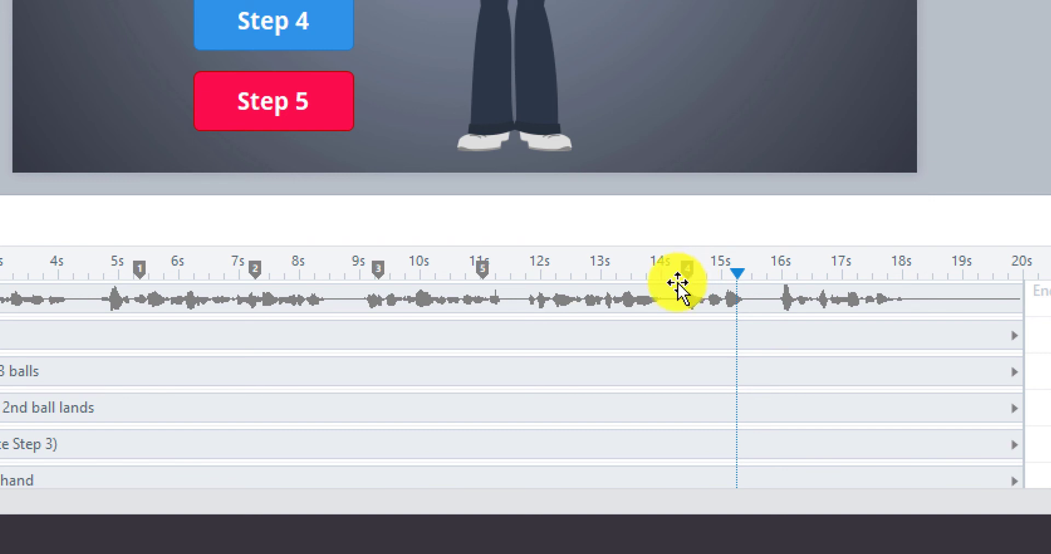
key(space)
drag(488, 280, 791, 280)
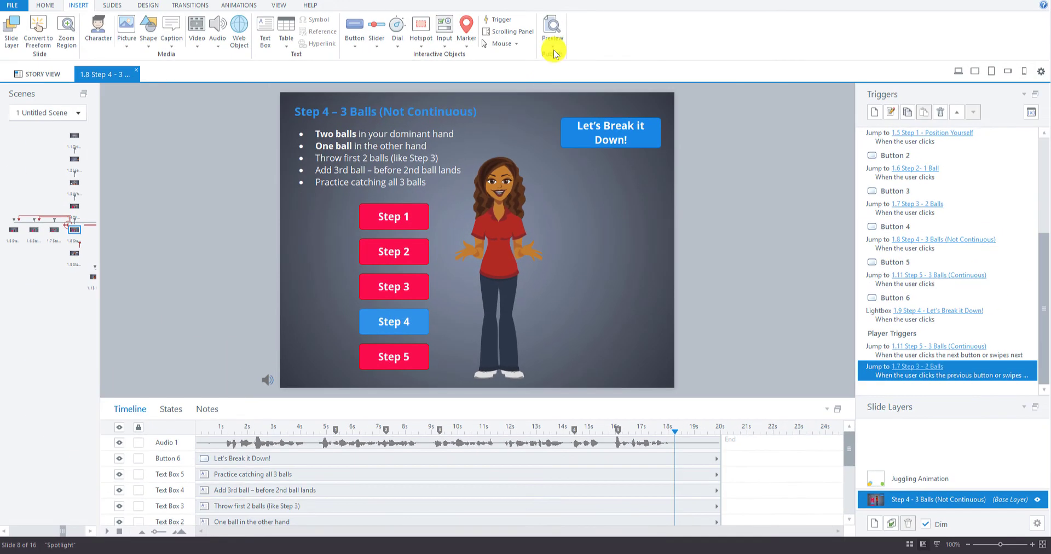
Preview only the Step 4 slide to check the text timing against the narration, and close the preview
click(552, 31)
click(556, 58)
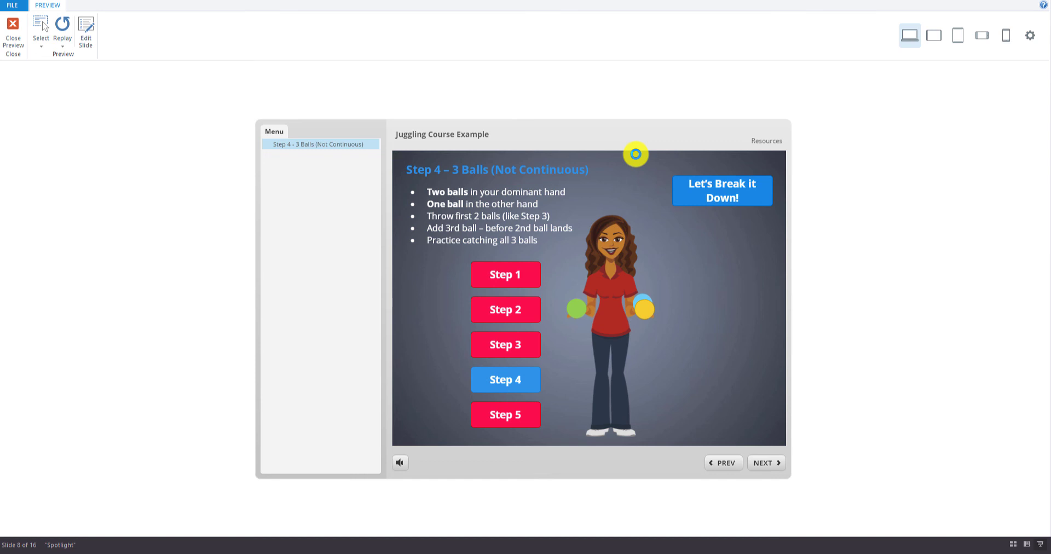
click(13, 26)
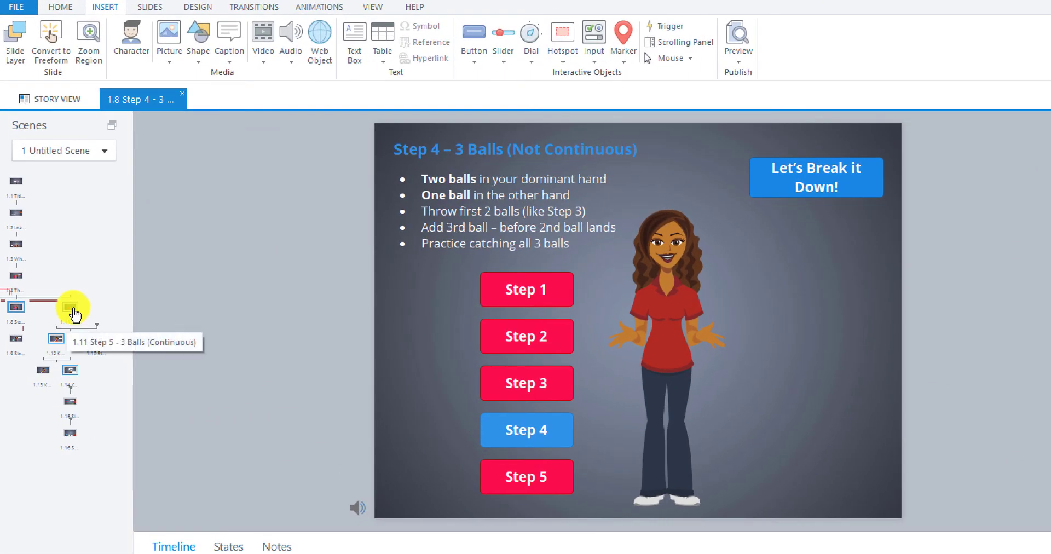
On slide 1.11 "Step 5 - 3 Balls (Continuous)", play the timeline and move cue point 1 to about 2.6 seconds and cue point 2 to about 5 seconds
click(62, 268)
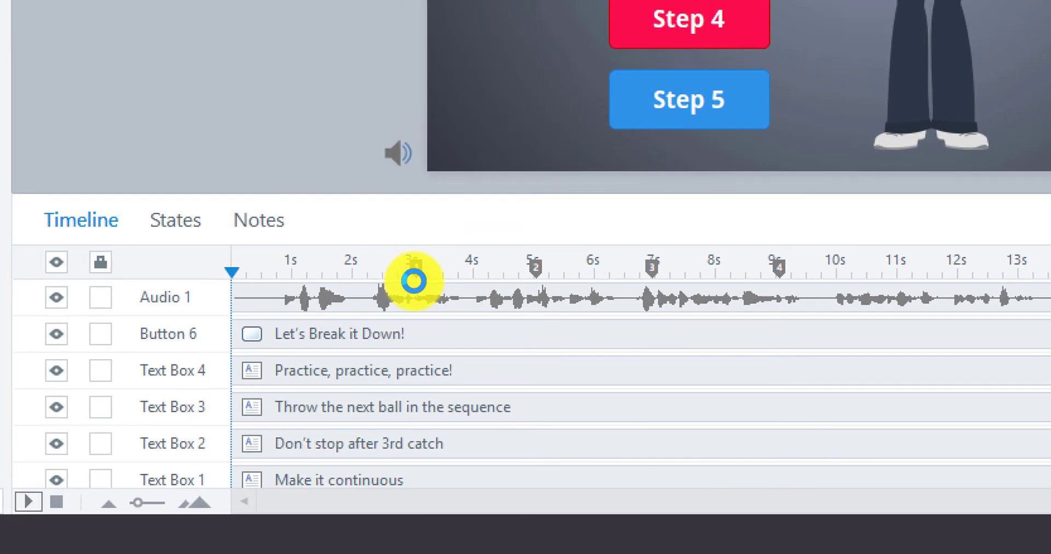
key(space)
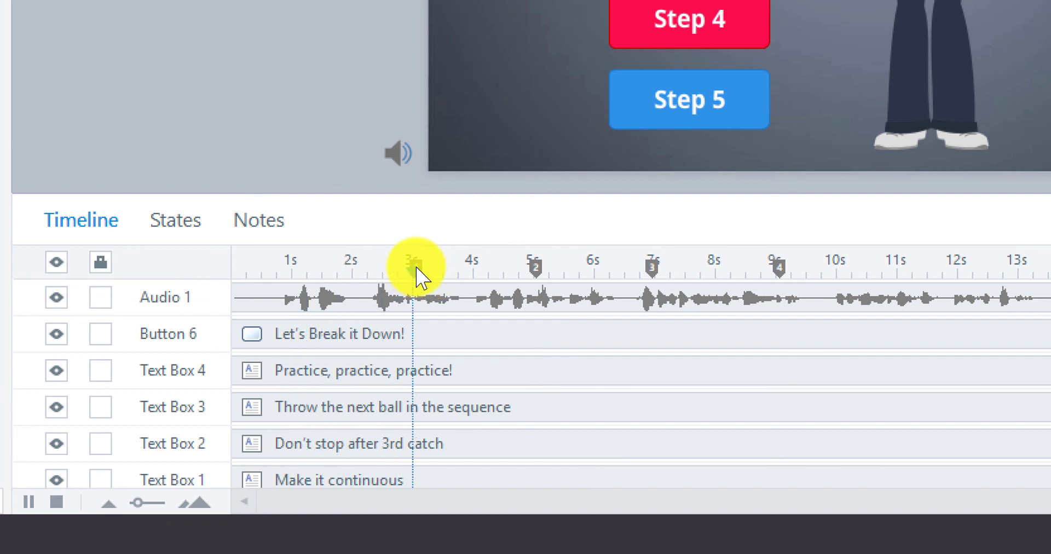
key(space)
drag(426, 276, 397, 282)
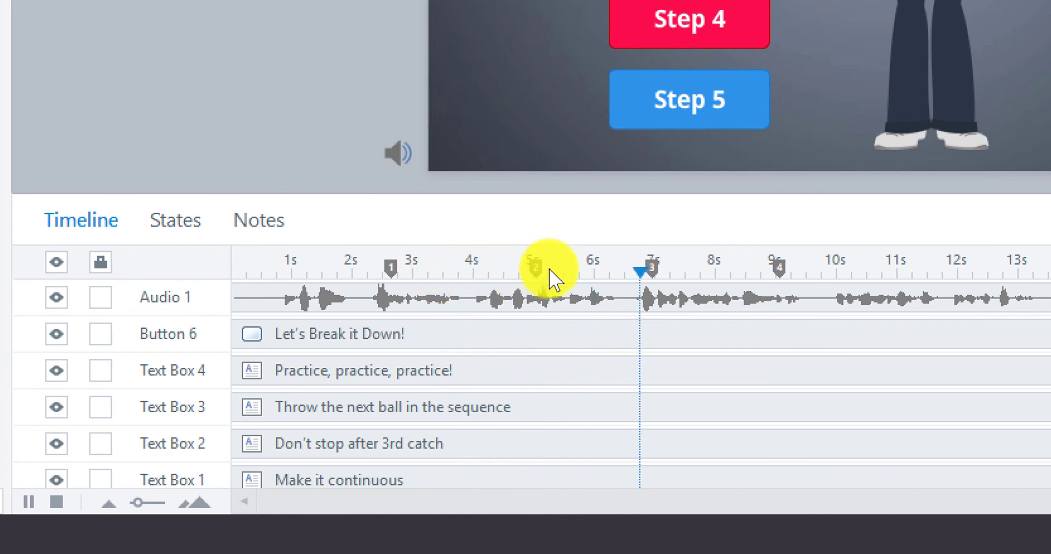
key(space)
mouse_move(584, 268)
mouse_down()
mouse_move(572, 270)
mouse_move(641, 270)
mouse_move(516, 283)
mouse_move(533, 284)
mouse_up()
click(529, 283)
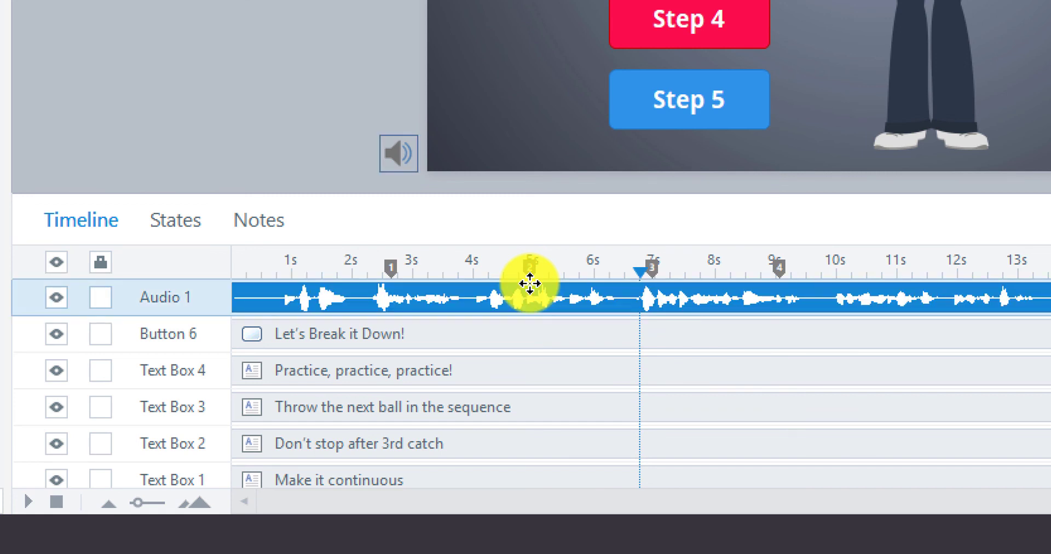
Move cue point 3 to about 8.2 seconds and cue point 4 to about 17.4 seconds on the Step 5 slide's timeline
key(space)
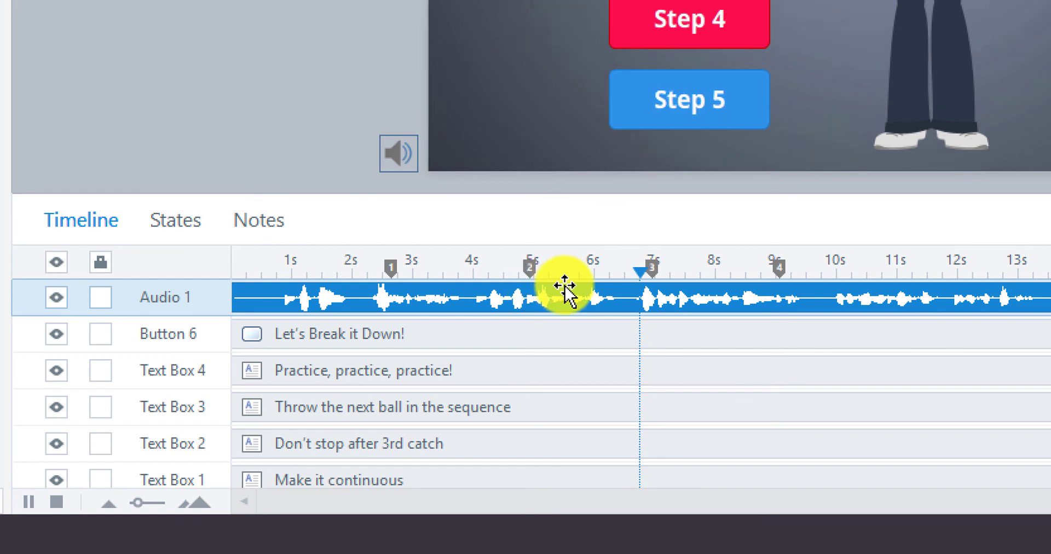
click(728, 280)
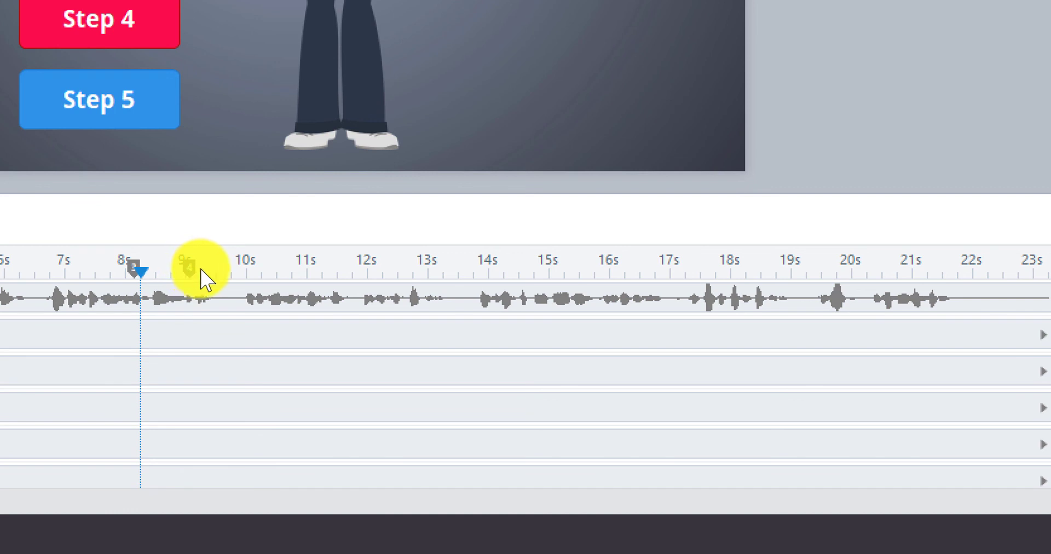
key(space)
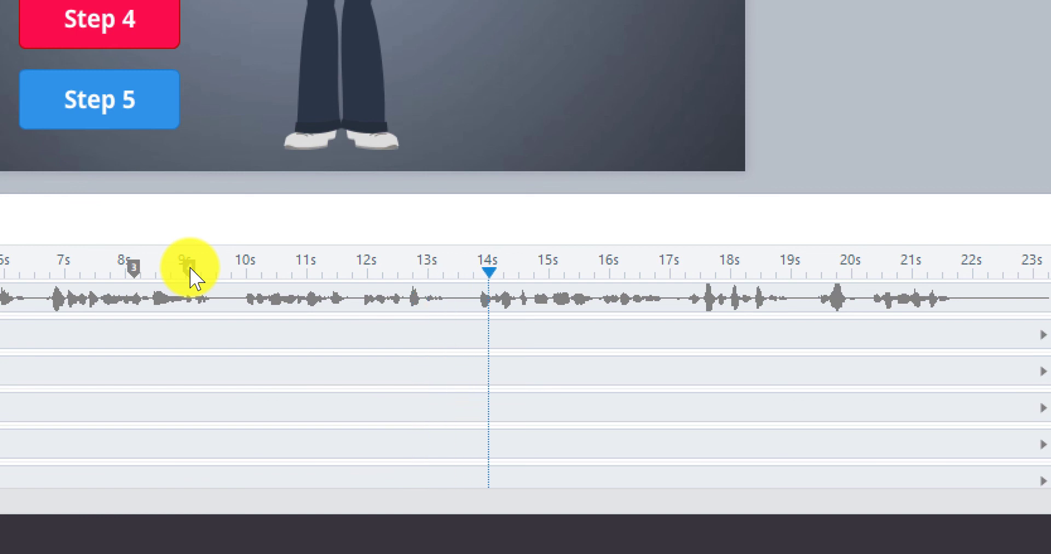
click(190, 270)
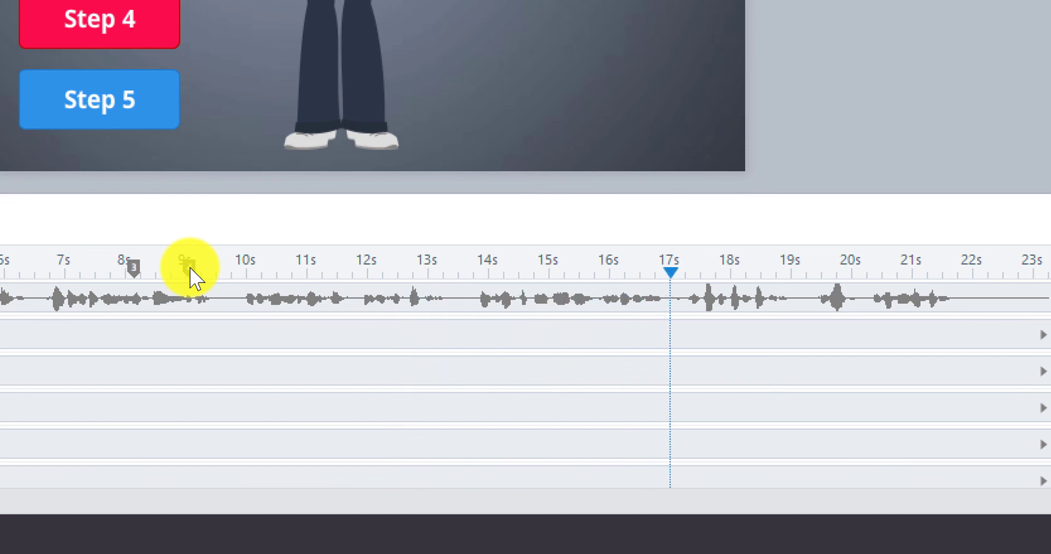
key(space)
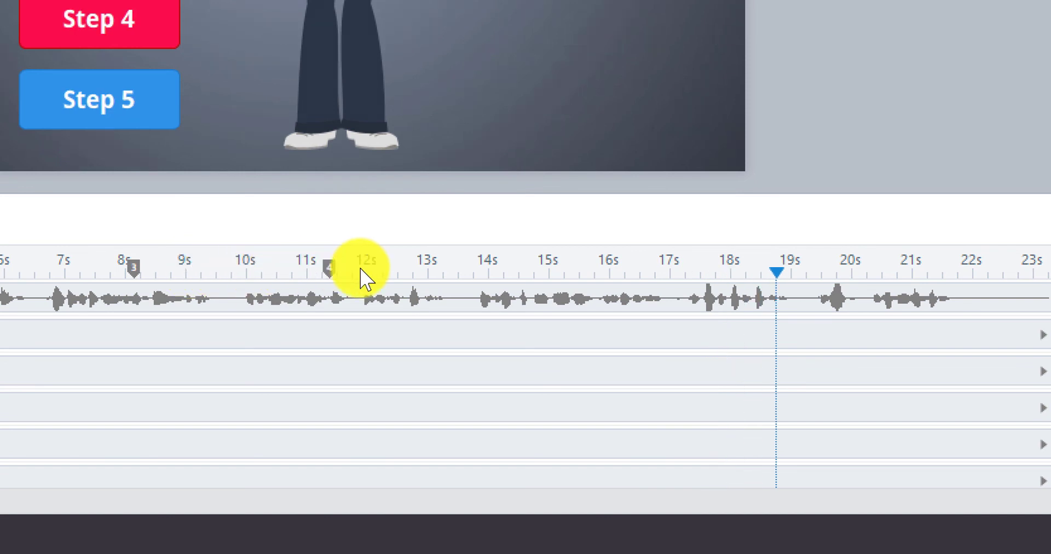
click(694, 268)
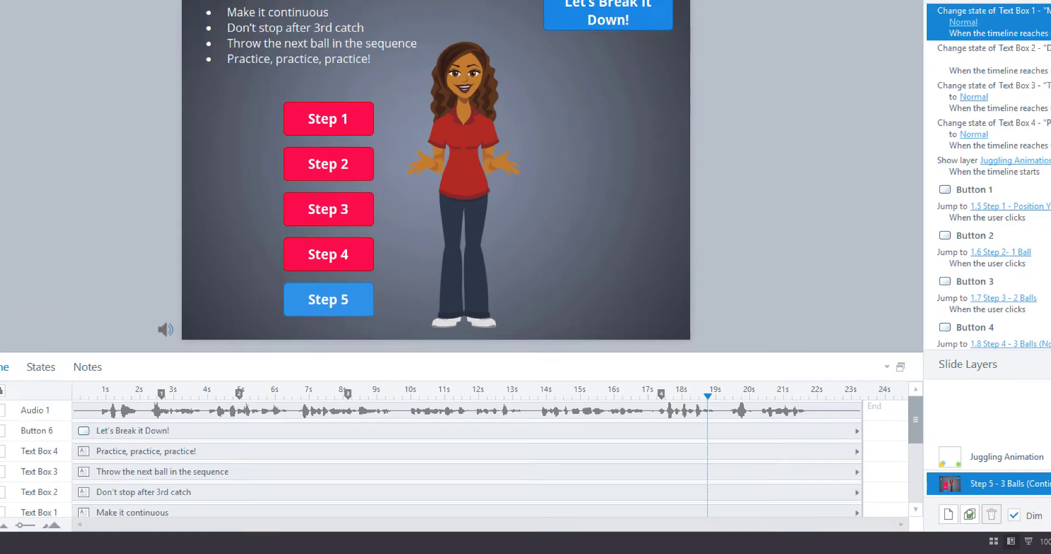
Preview only the Step 5 slide
click(553, 40)
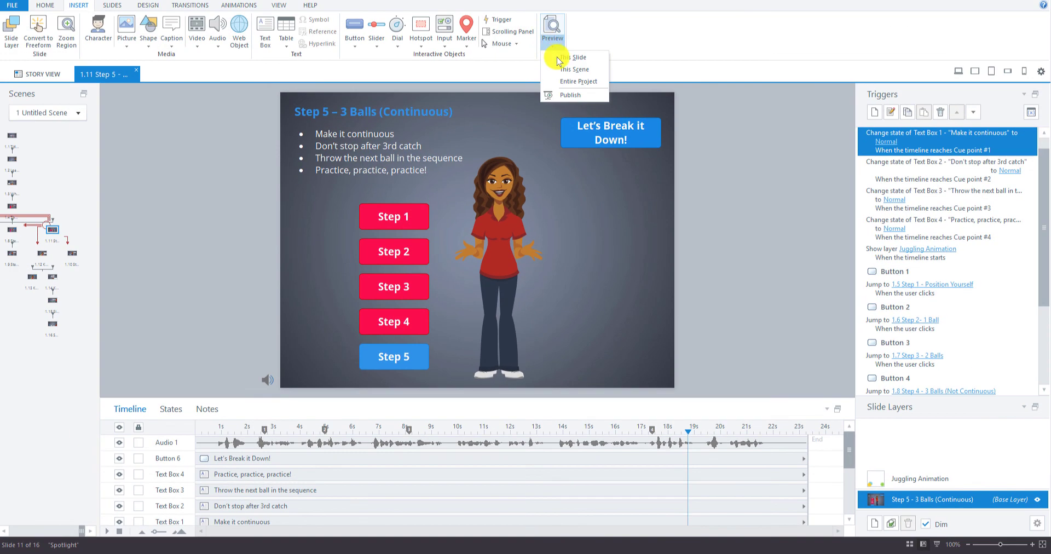
click(556, 57)
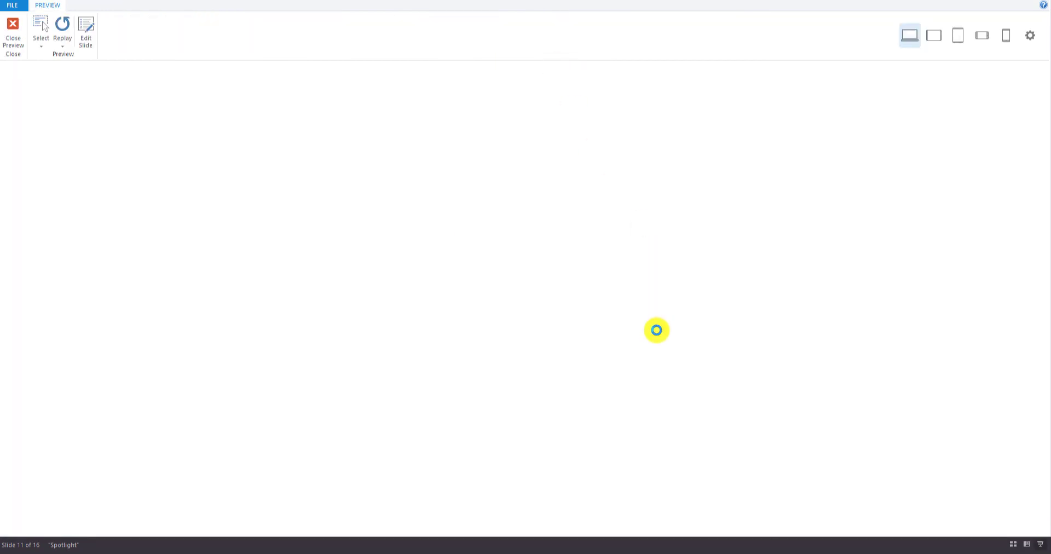